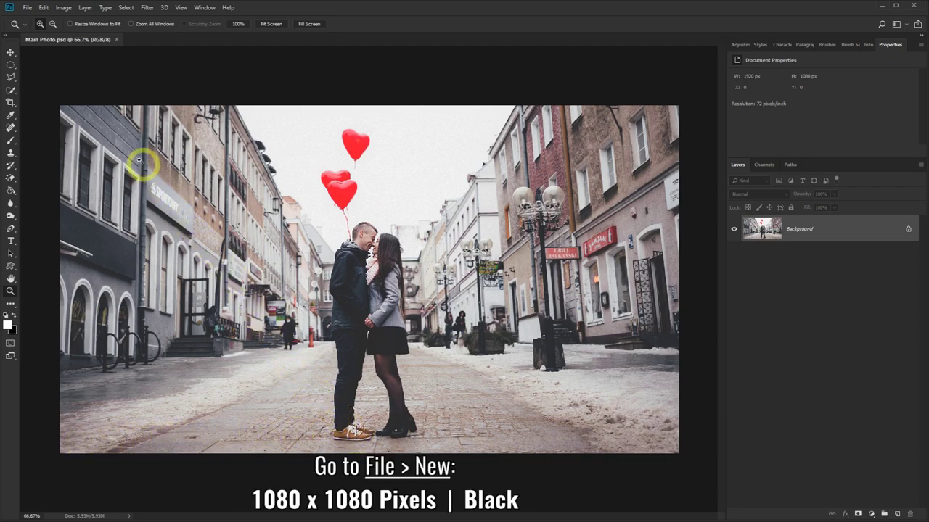
Step: Create a new 1080 x 1080 pixel document with a black background
left_click(29, 8)
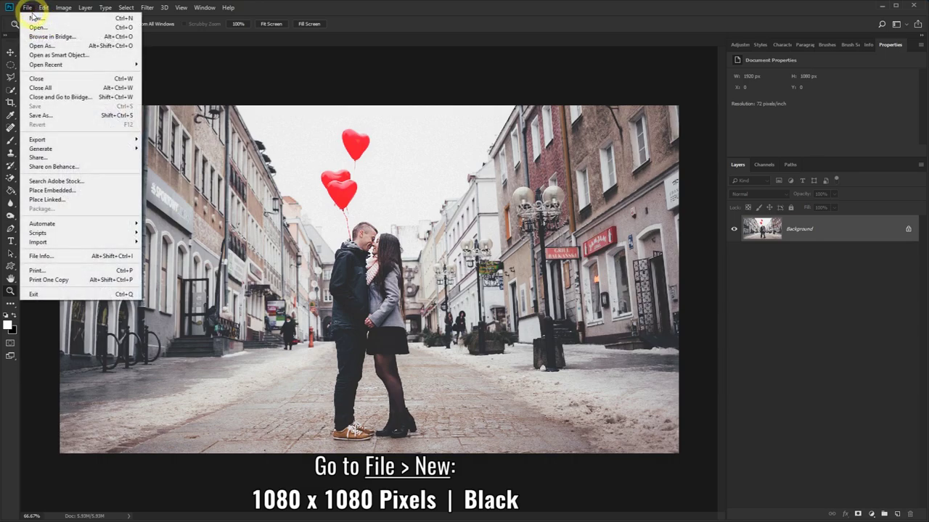
left_click(52, 21)
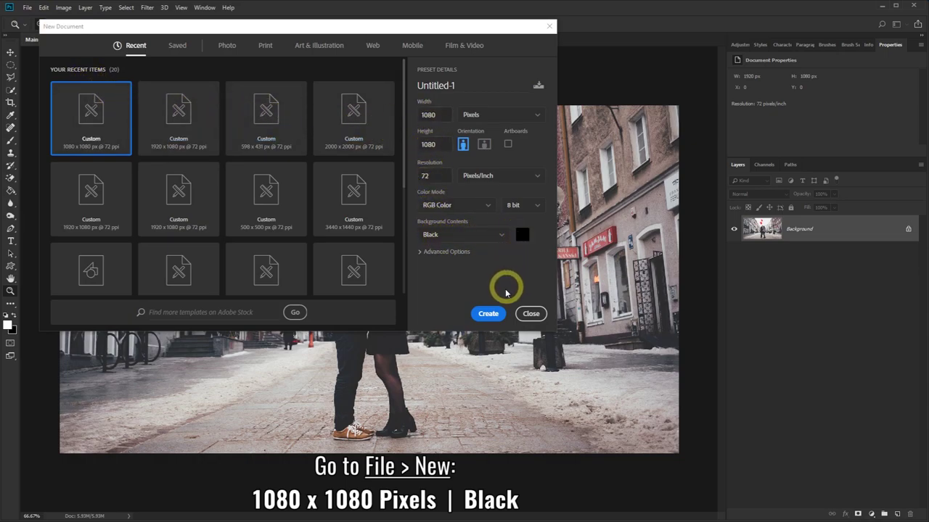
left_click(489, 316)
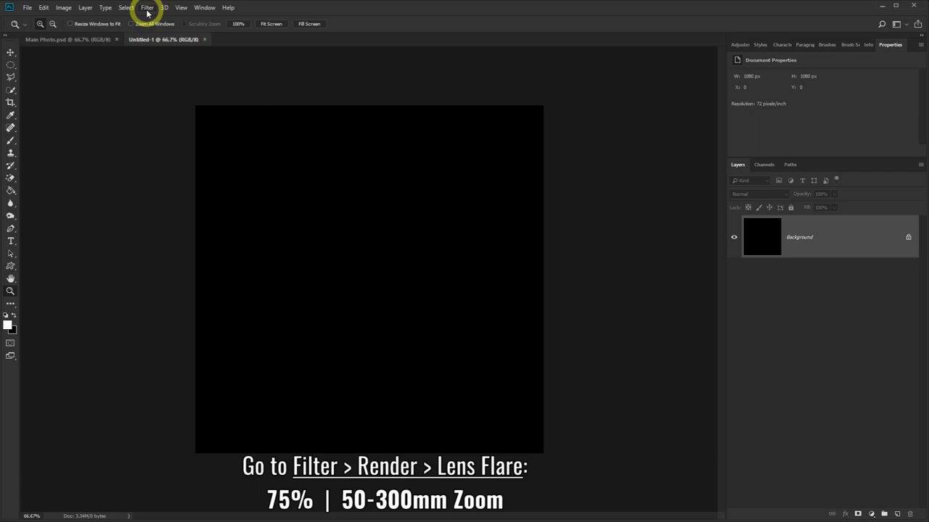
Step: Render a 50-300mm Zoom lens flare at 75% brightness on the black canvas
left_click(147, 9)
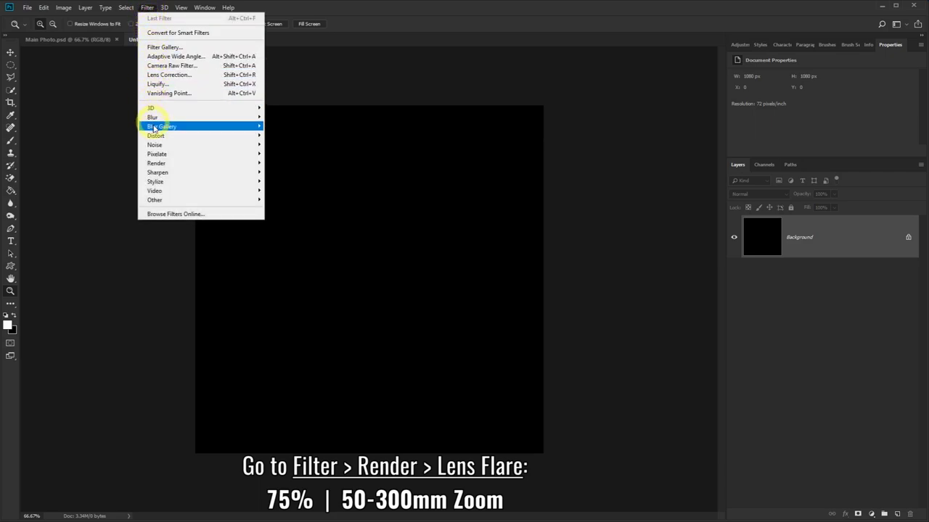
mouse_move(174, 163)
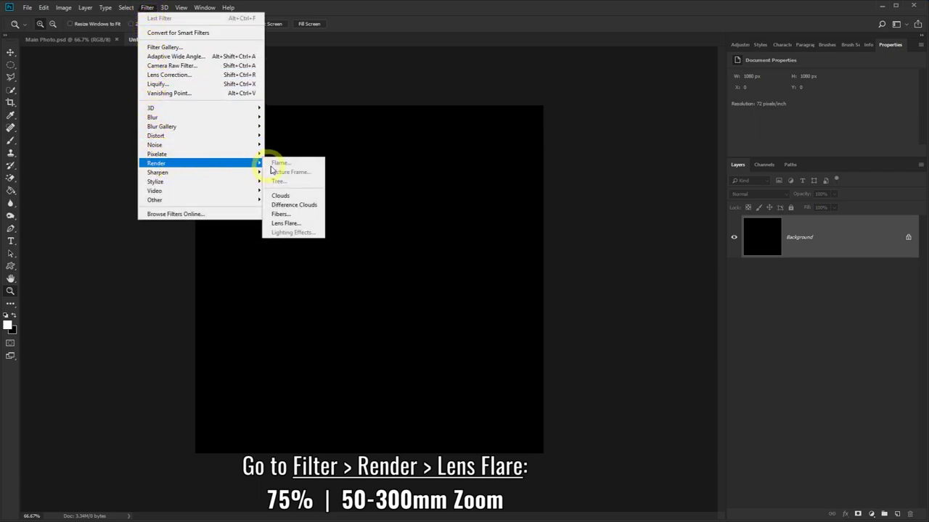
left_click(285, 224)
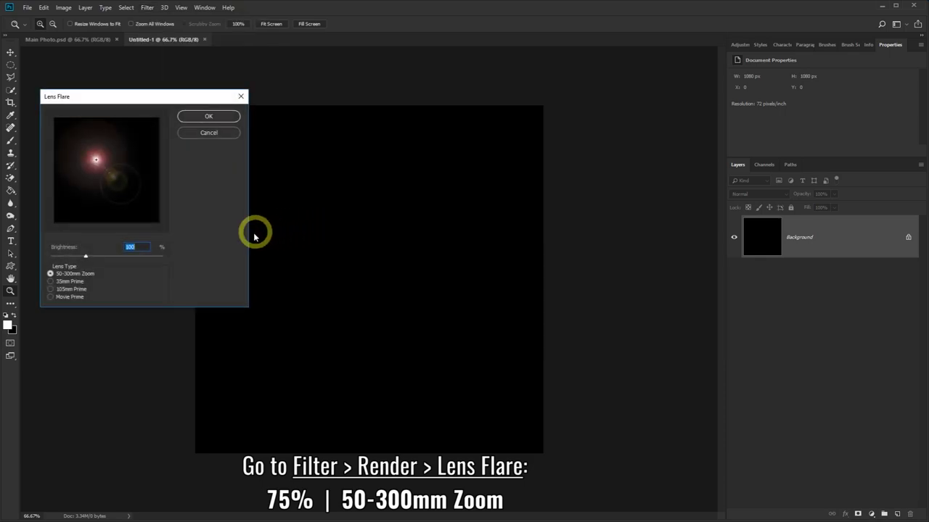
type("7")
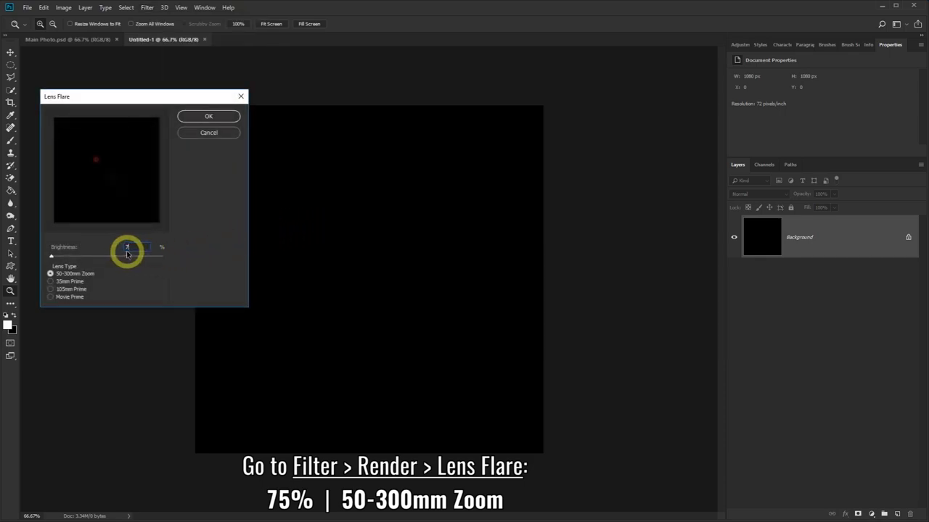
type("5")
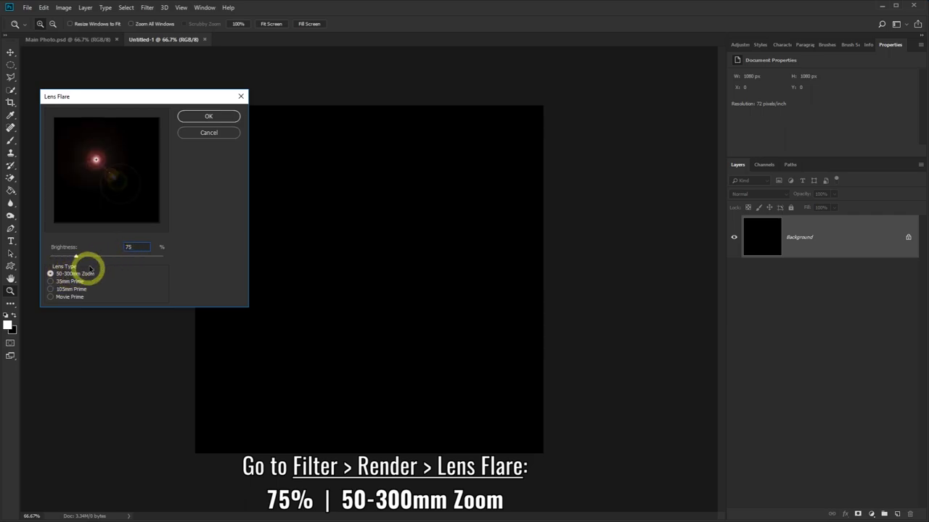
left_click(208, 116)
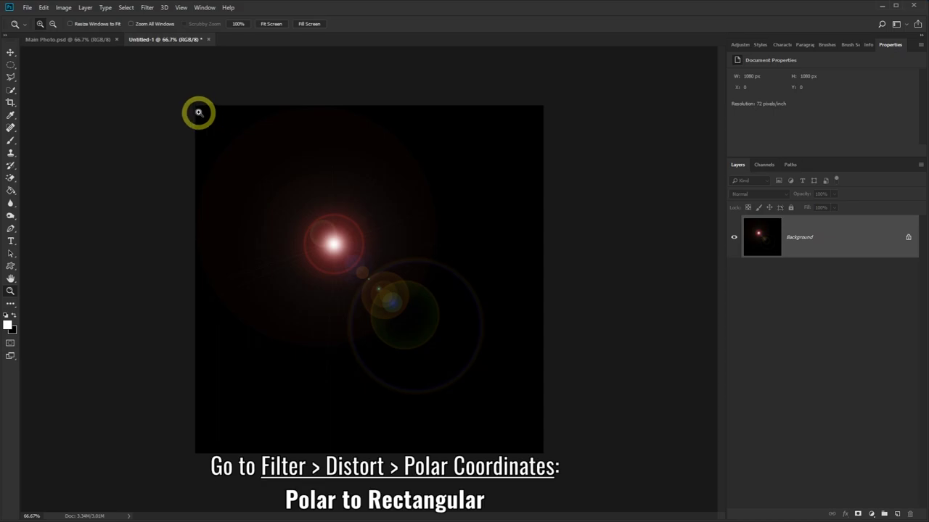
Step: Apply Polar Coordinates set to Polar to Rectangular, stretching the flare into vertical streaks
left_click(148, 8)
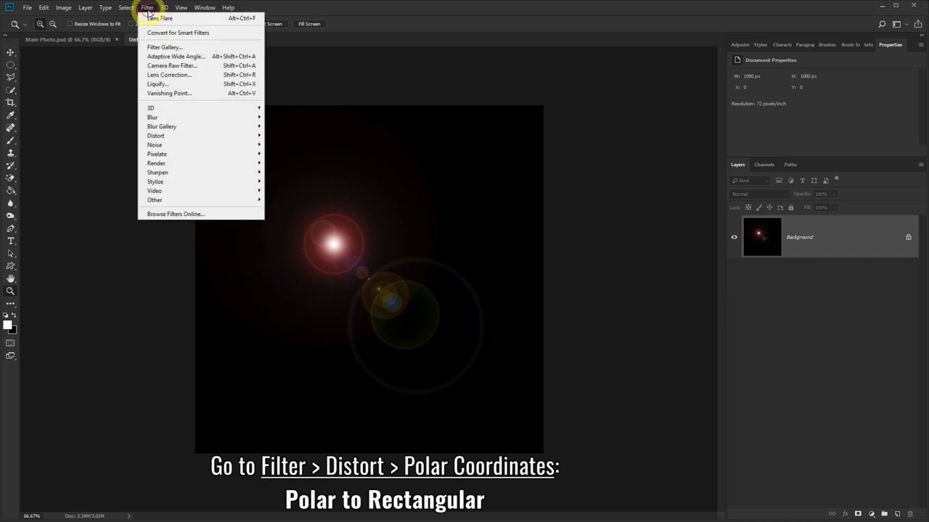
mouse_move(155, 135)
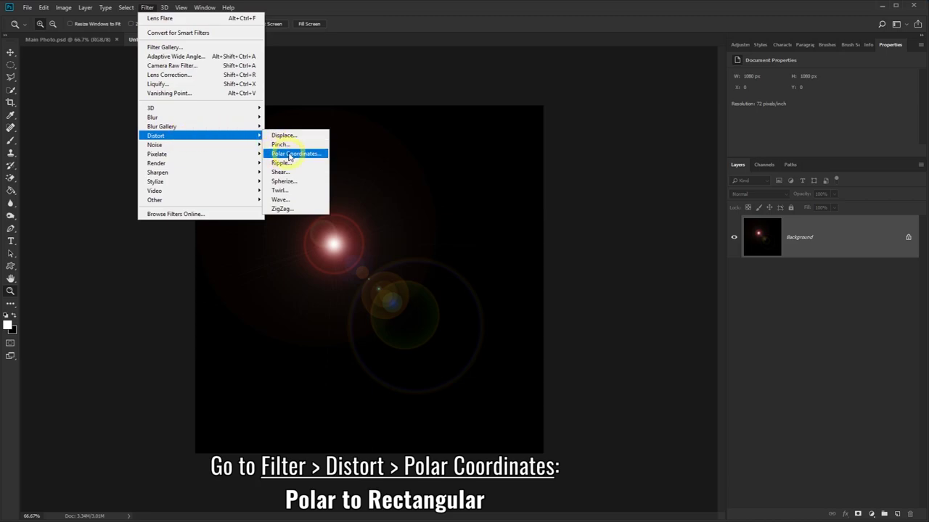
left_click(290, 154)
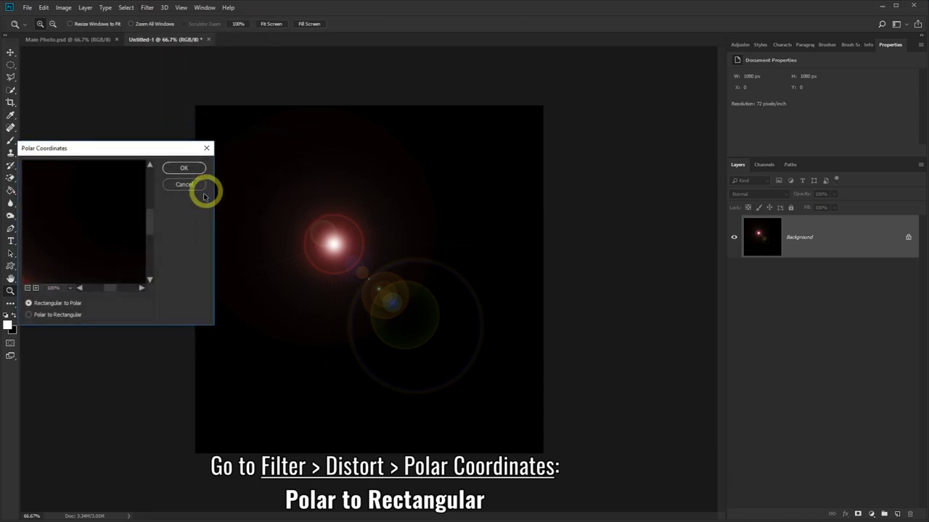
left_click(28, 288)
left_click(28, 288)
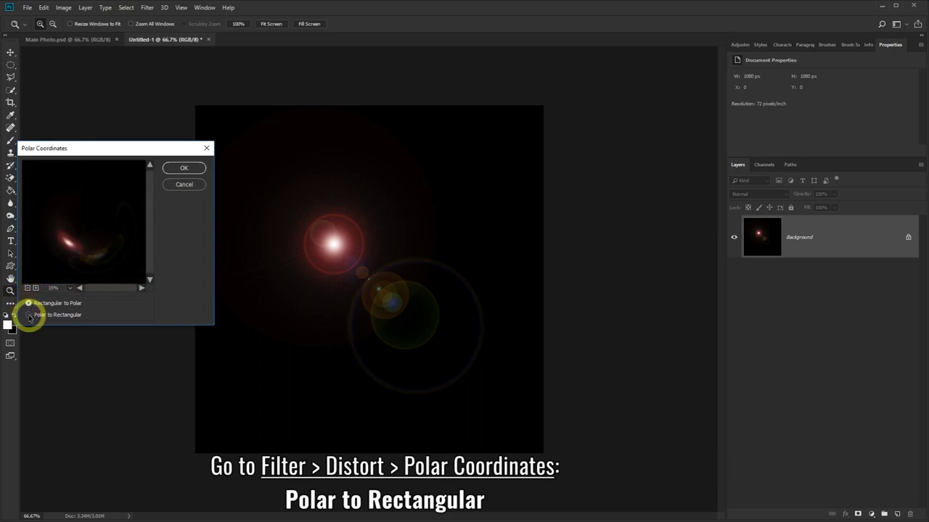
left_click(28, 314)
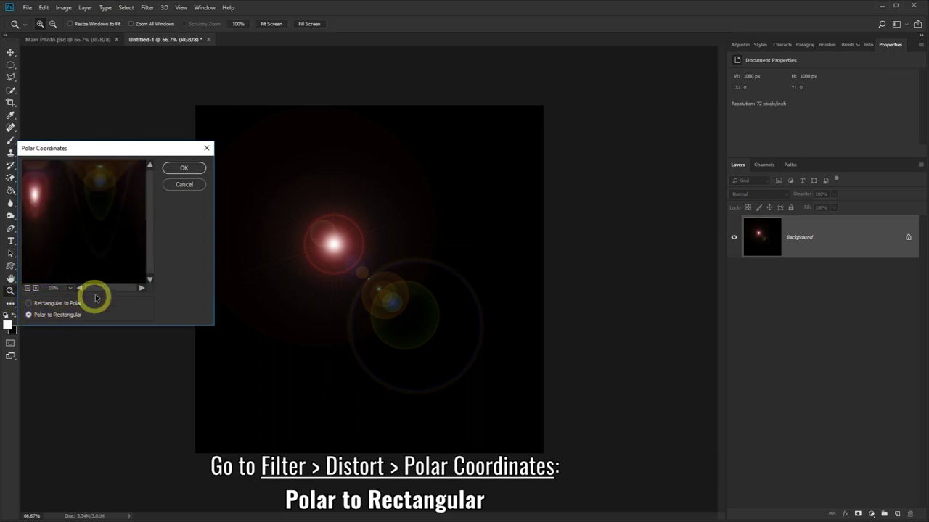
left_click(182, 172)
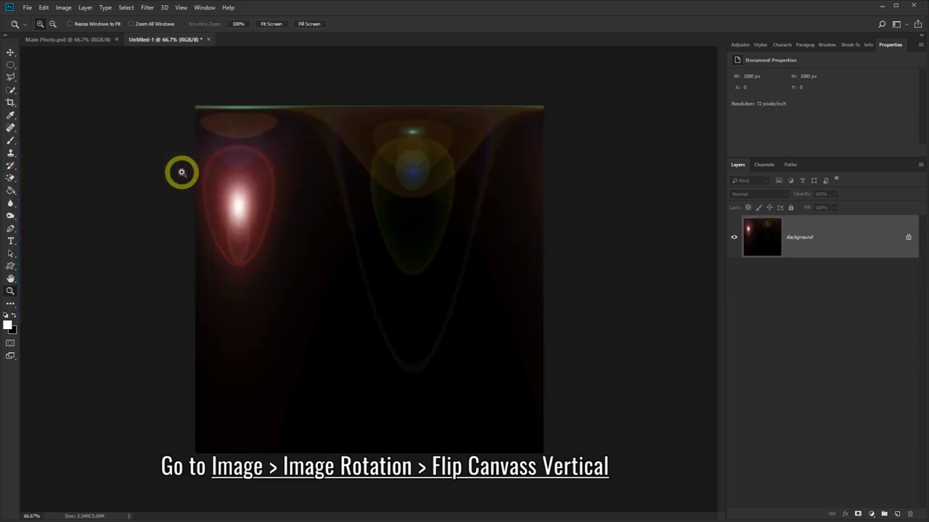
Step: Flip the canvas vertically, then apply Rectangular to Polar coordinates to form a glossy sphere
left_click(65, 10)
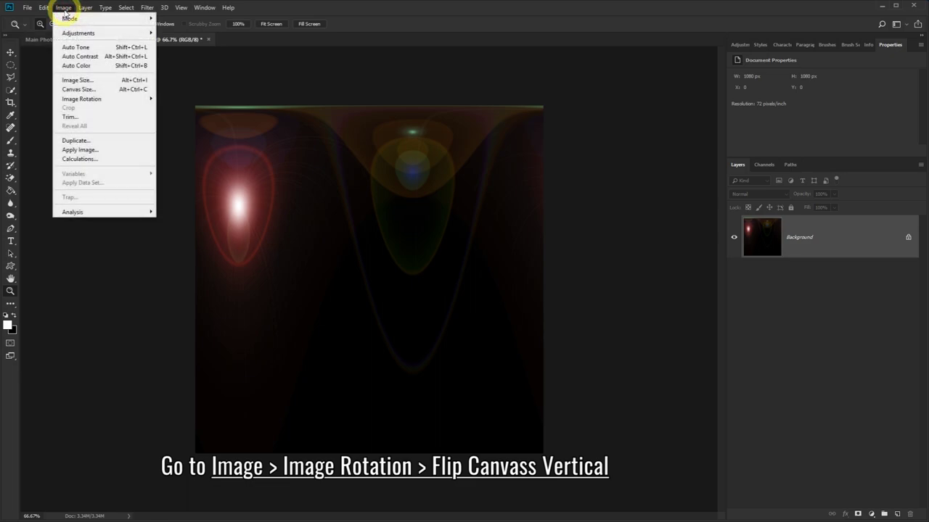
mouse_move(82, 99)
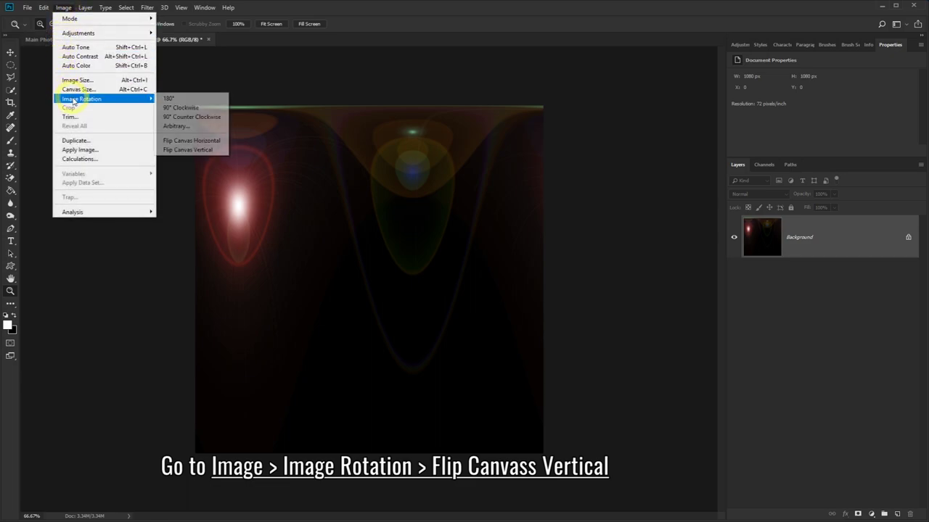
left_click(198, 151)
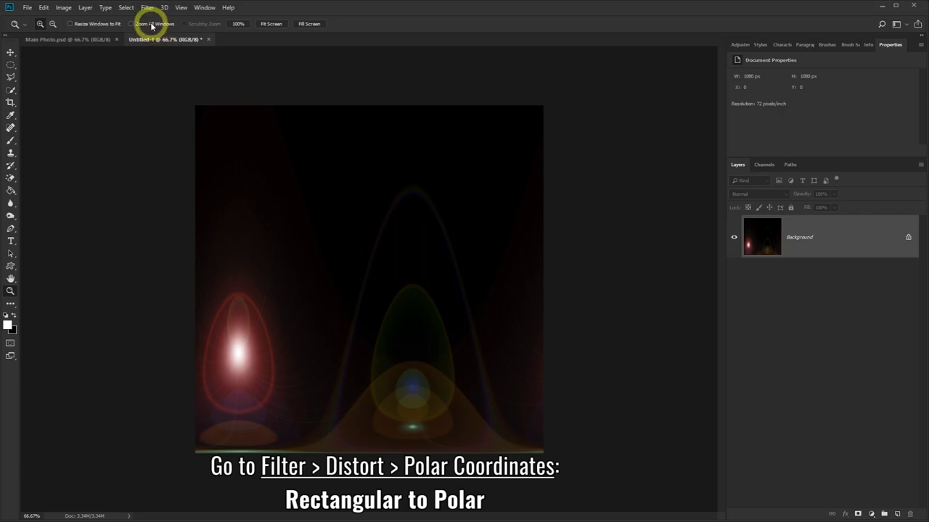
left_click(147, 8)
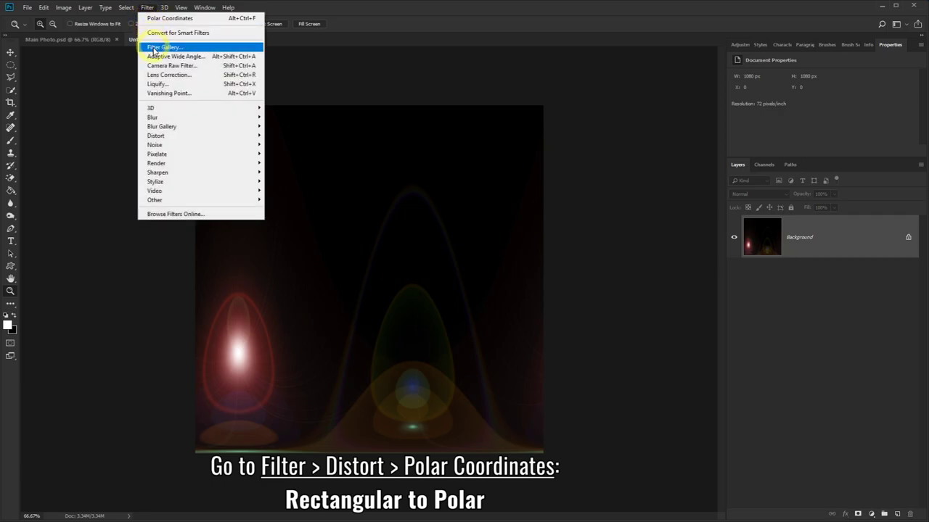
mouse_move(188, 136)
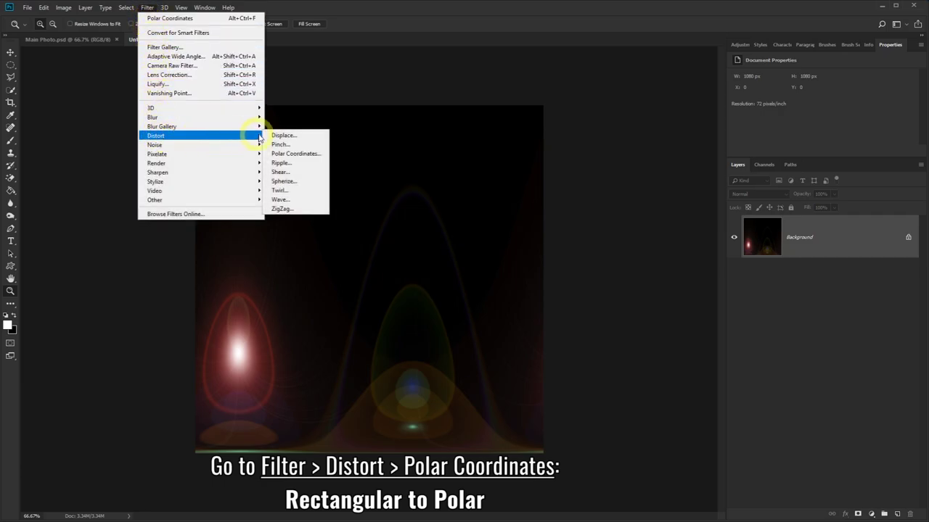
left_click(287, 154)
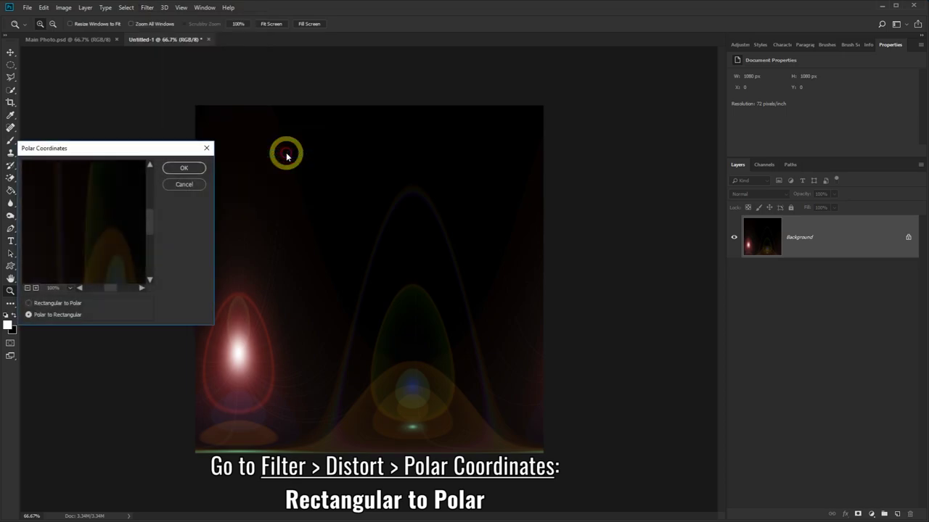
left_click(29, 303)
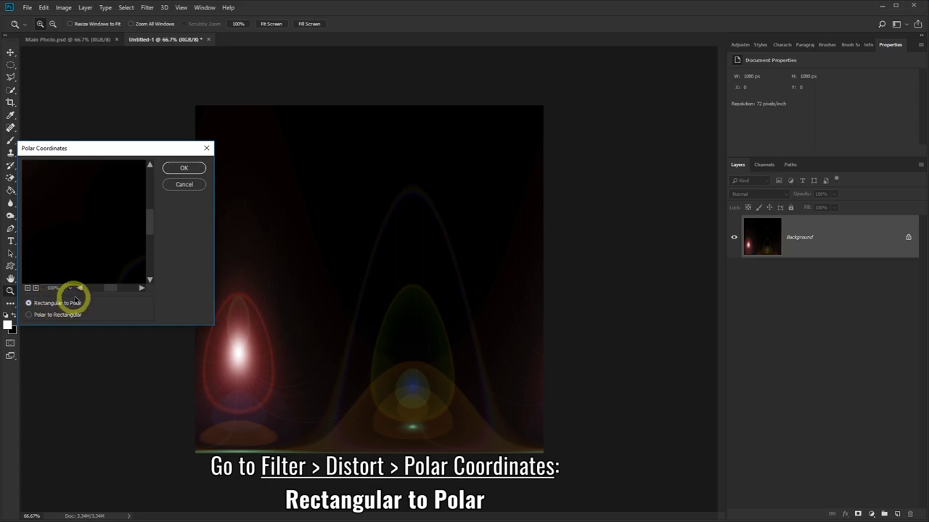
left_click(182, 171)
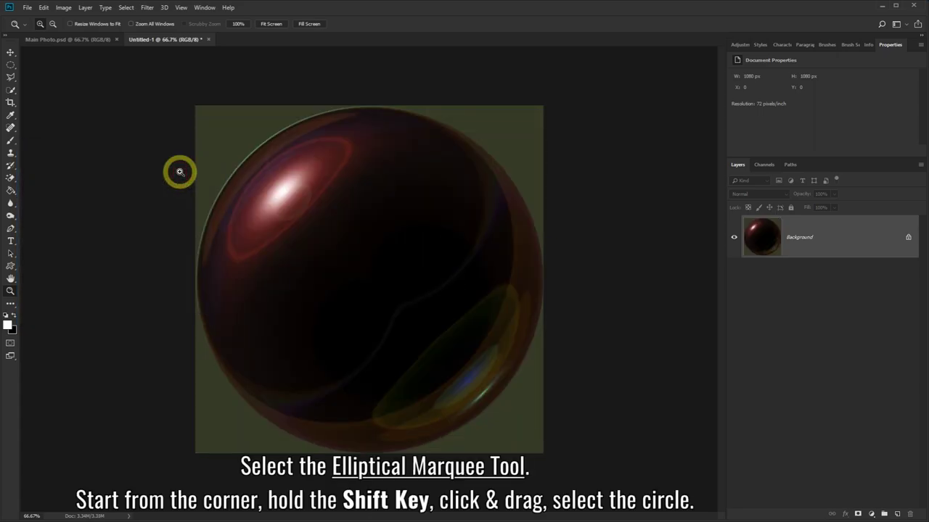
Step: Select the sphere with a circular elliptical marquee, copy it to Layer 1, and hide the Background
left_click(10, 66)
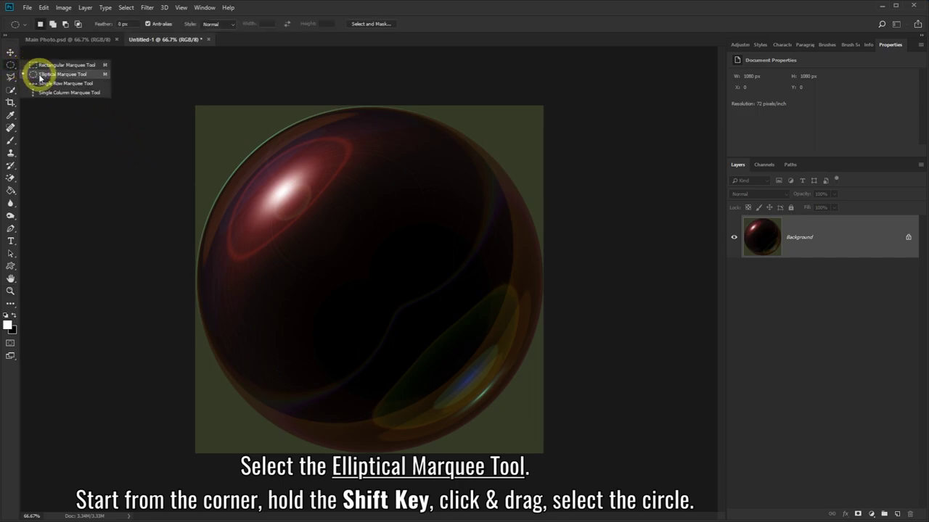
left_click(40, 76)
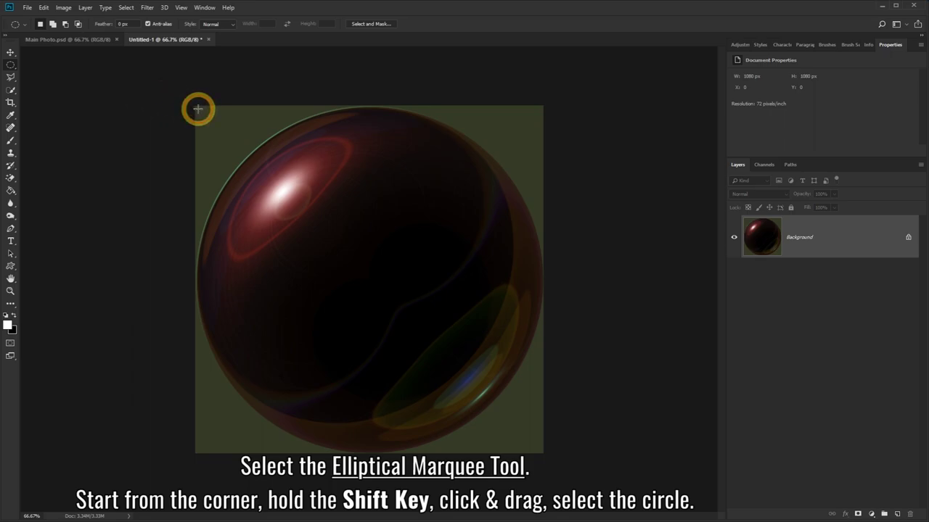
left_click_drag(197, 109, 557, 451)
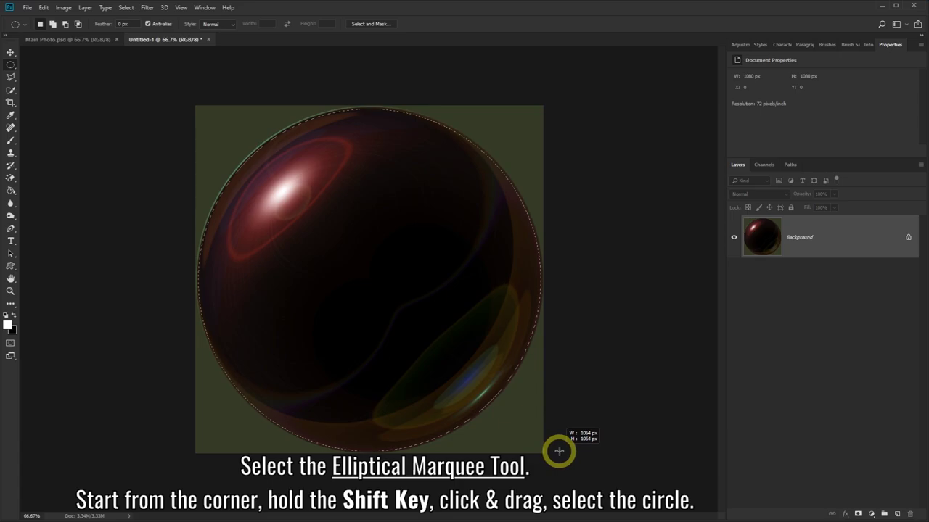
left_click_drag(559, 452, 559, 451)
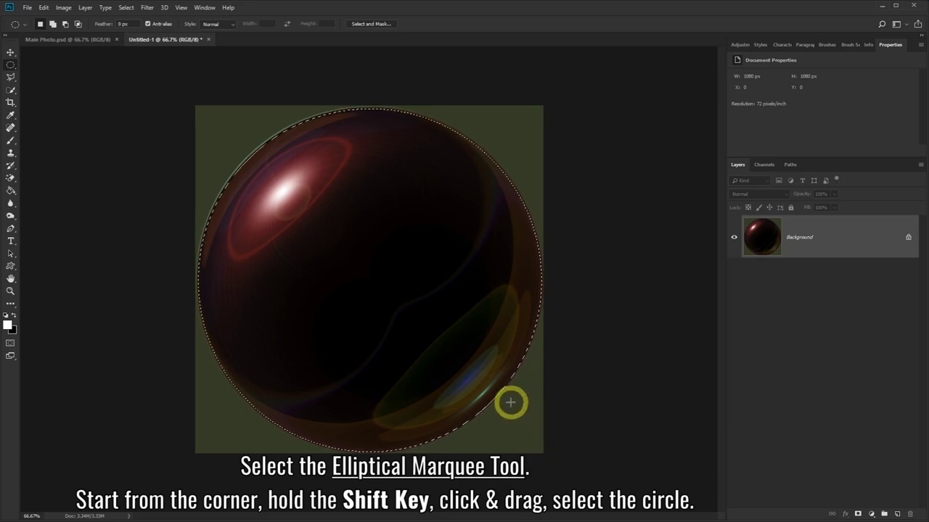
right_click(388, 266)
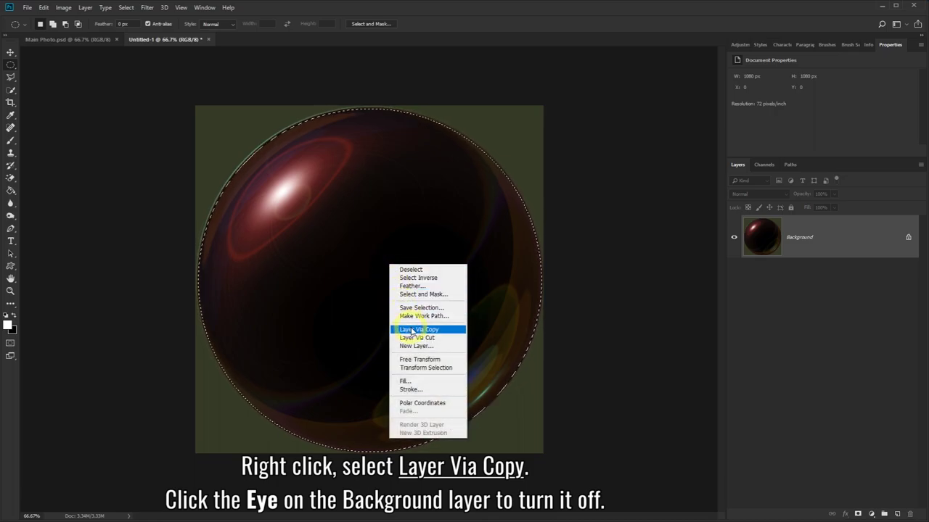
left_click(452, 331)
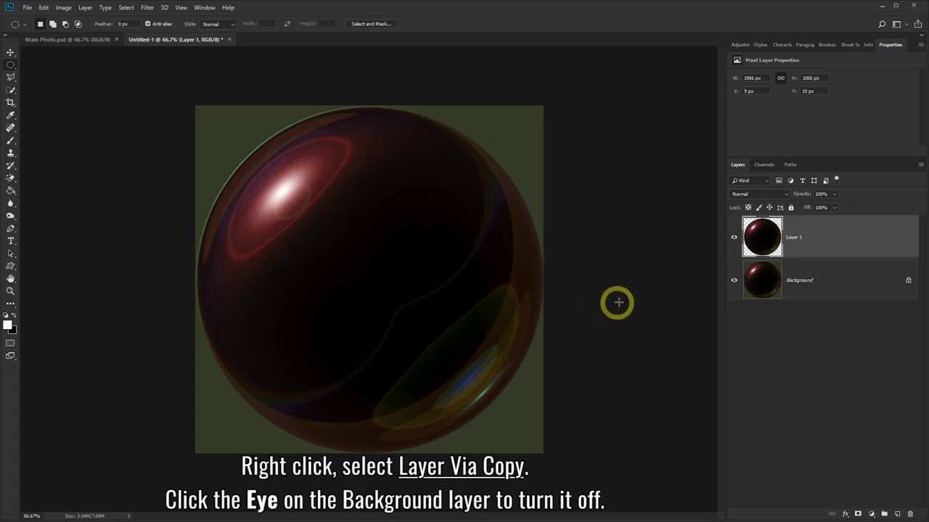
left_click(734, 281)
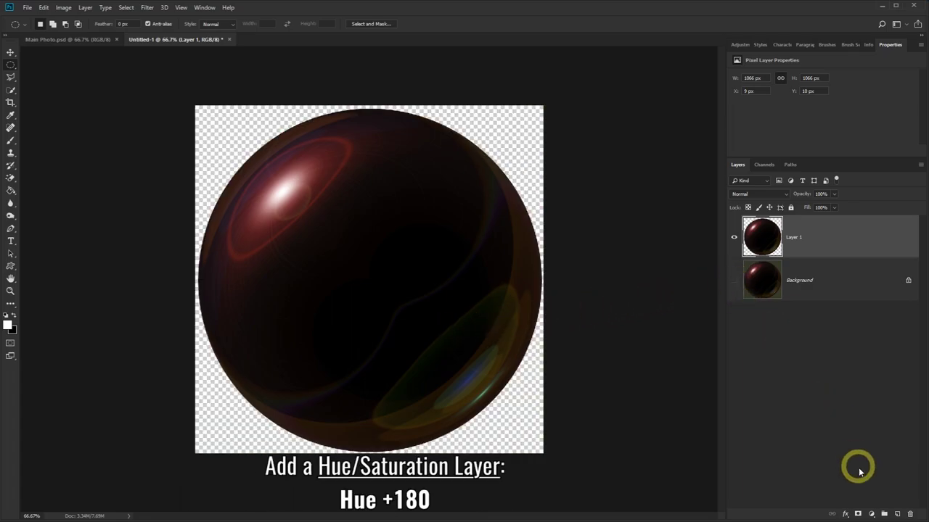
Step: Add a Hue/Saturation layer with Hue +180 and merge it down into Layer 1
left_click(873, 515)
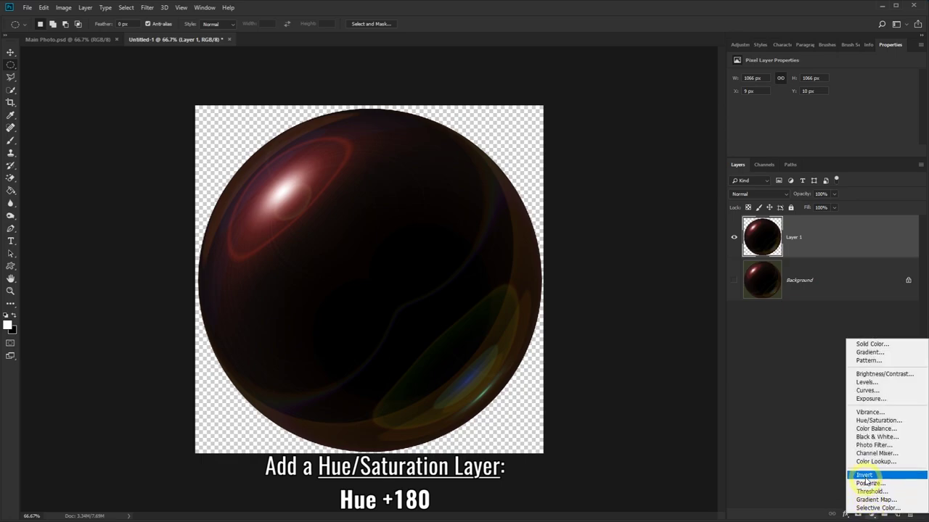
left_click(871, 420)
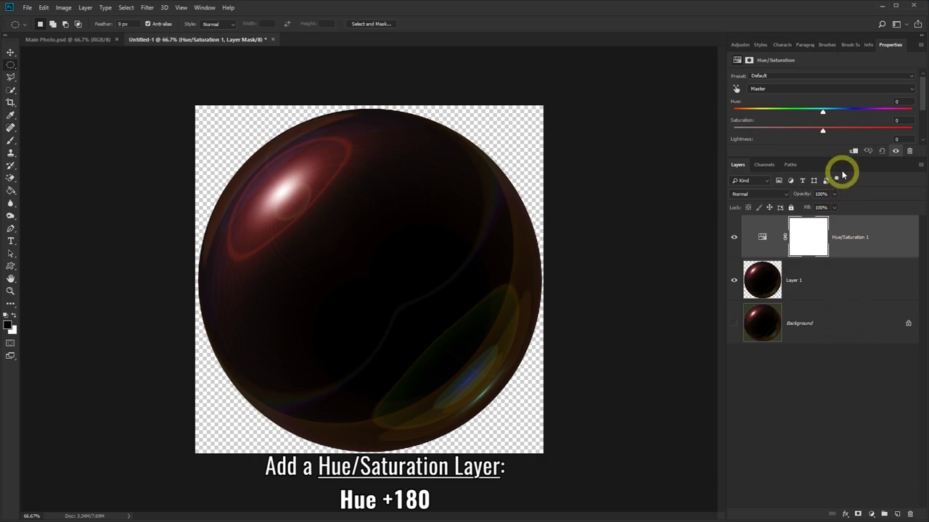
left_click_drag(835, 157, 836, 222)
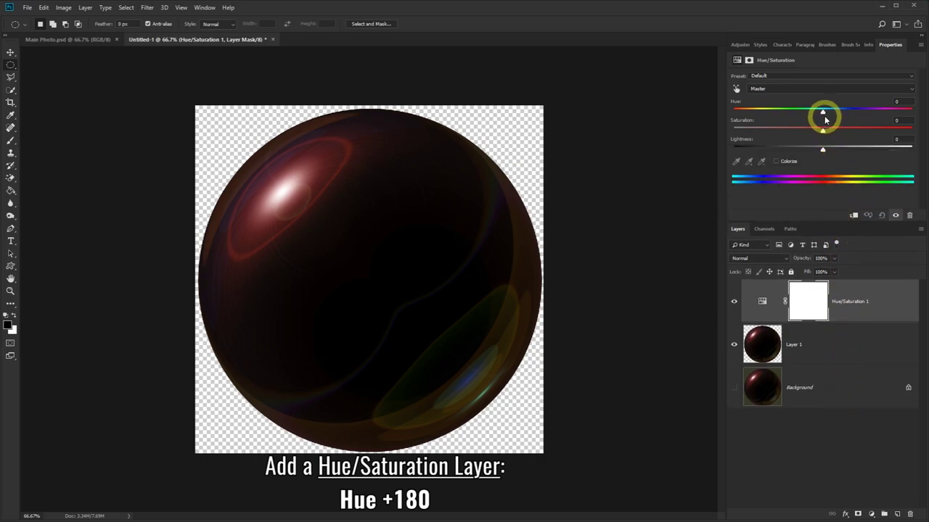
left_click_drag(822, 113, 913, 117)
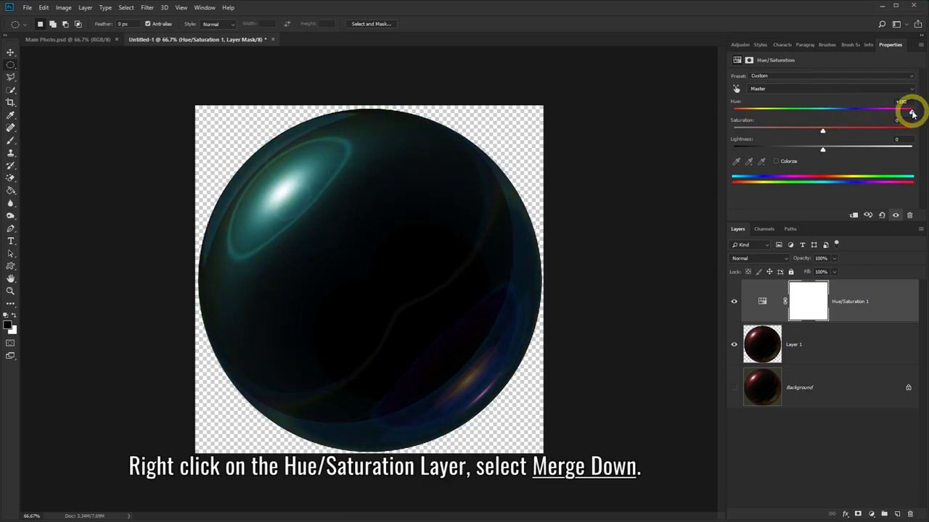
left_click_drag(841, 220, 846, 153)
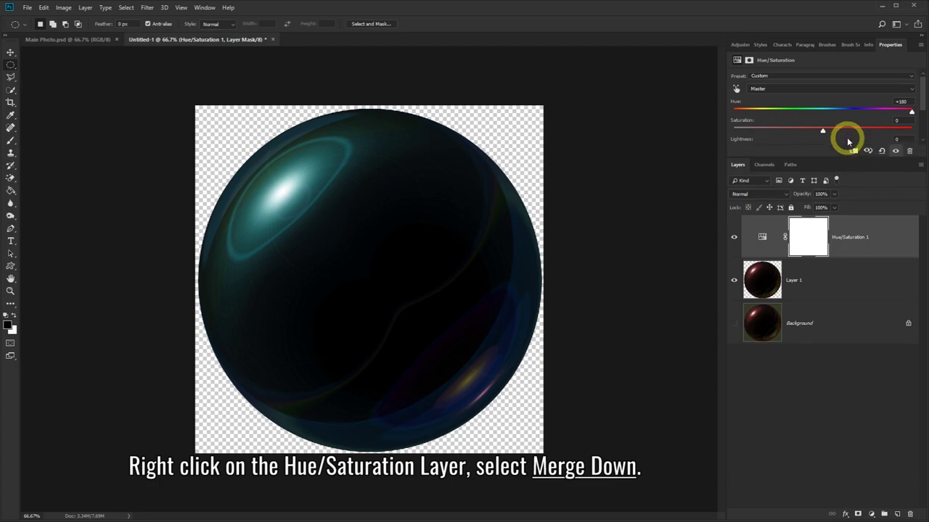
right_click(846, 221)
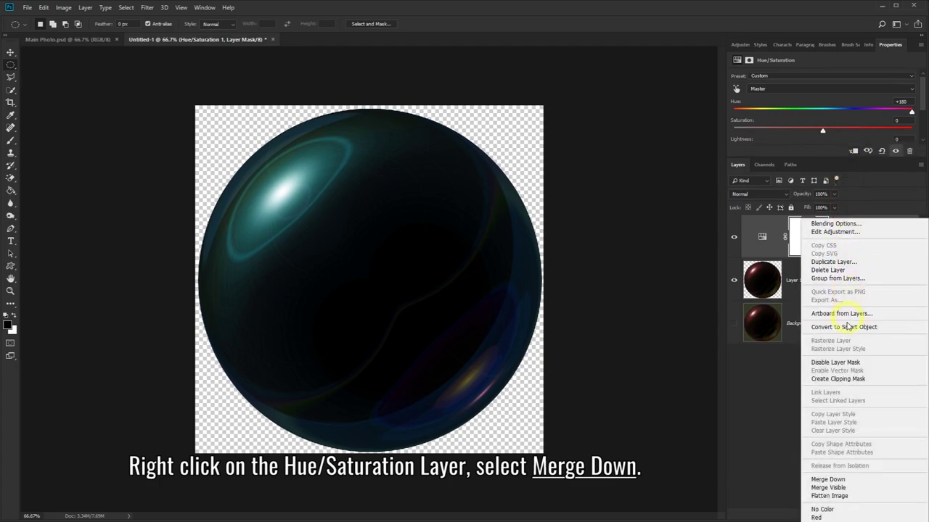
left_click(845, 483)
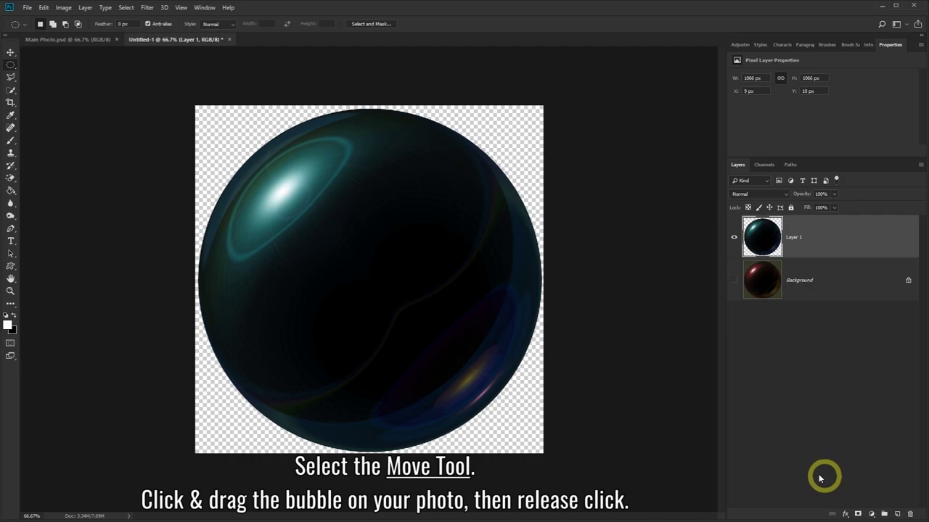
Step: Move the teal bubble onto Main Photo.psd and set its blend mode to Linear Dodge (Add)
left_click(11, 53)
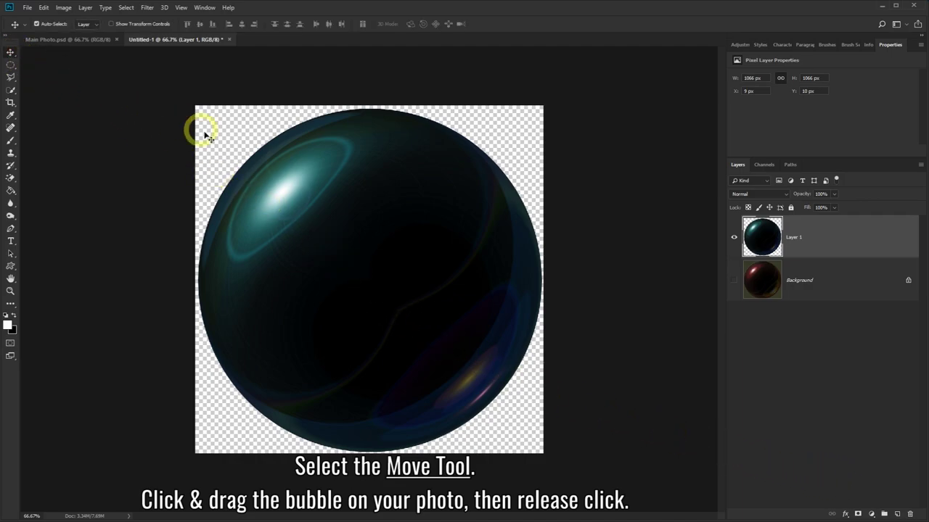
mouse_move(349, 270)
left_mouse_down()
mouse_move(80, 48)
mouse_move(197, 125)
mouse_move(281, 221)
left_mouse_up()
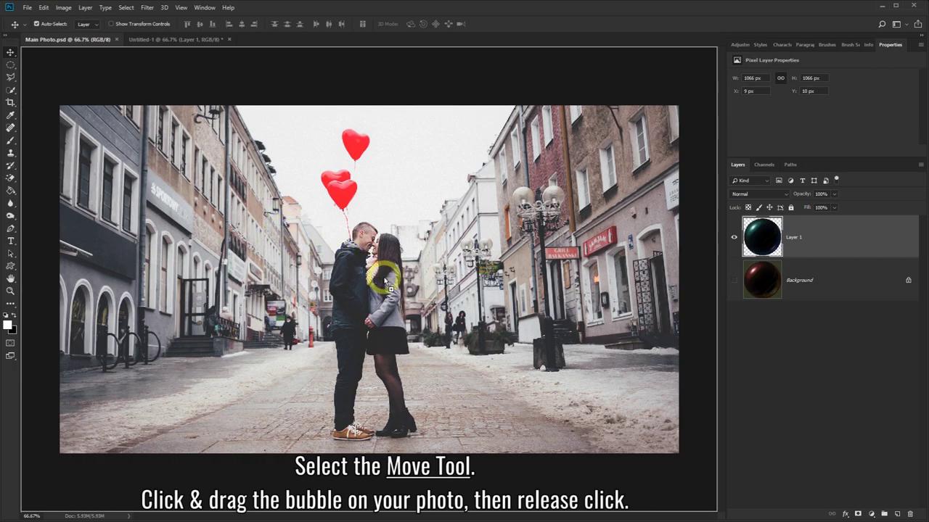
left_click_drag(386, 293, 384, 291)
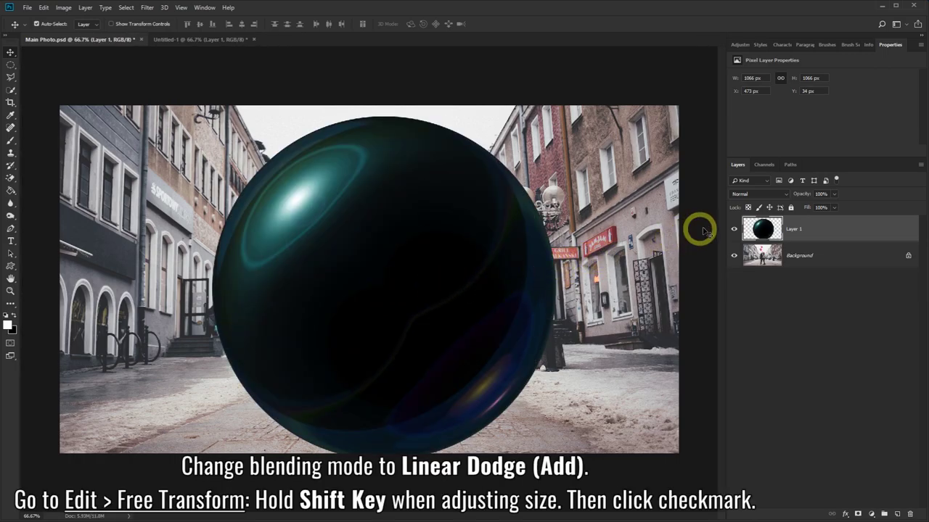
left_click(787, 197)
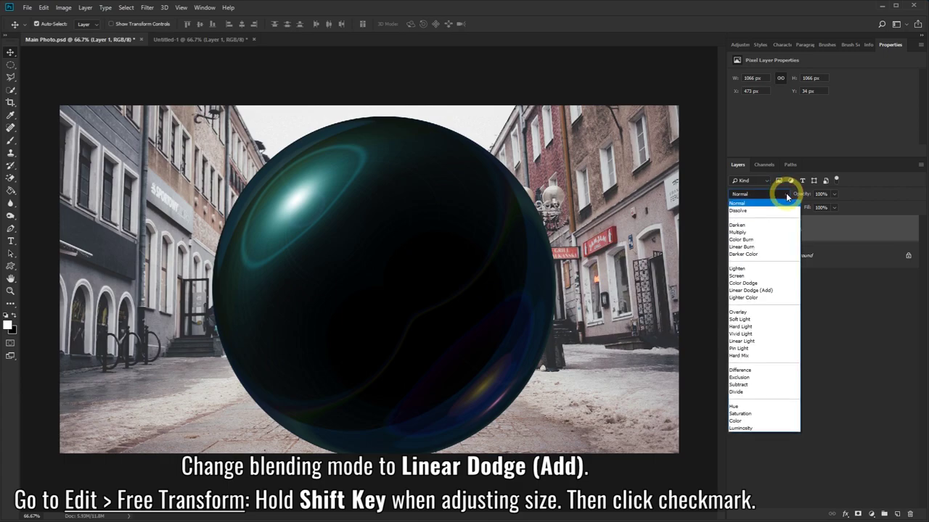
left_click(746, 290)
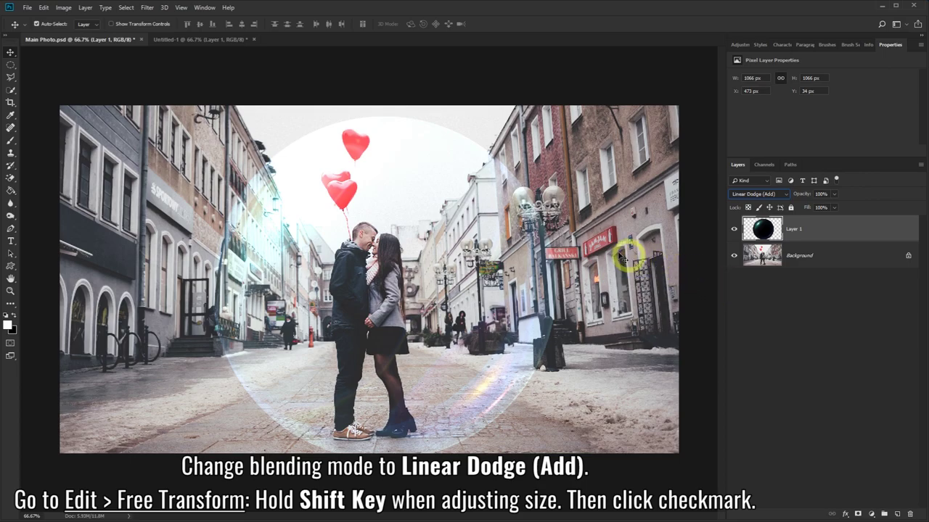
Step: Free Transform the bubble down to 48.22% (514 px) and place it over the right-hand buildings
left_click(43, 8)
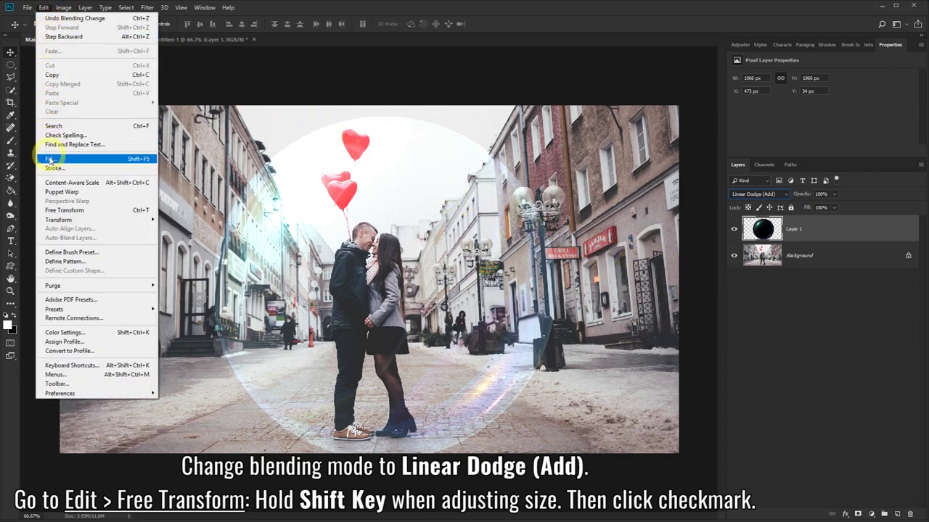
left_click(87, 211)
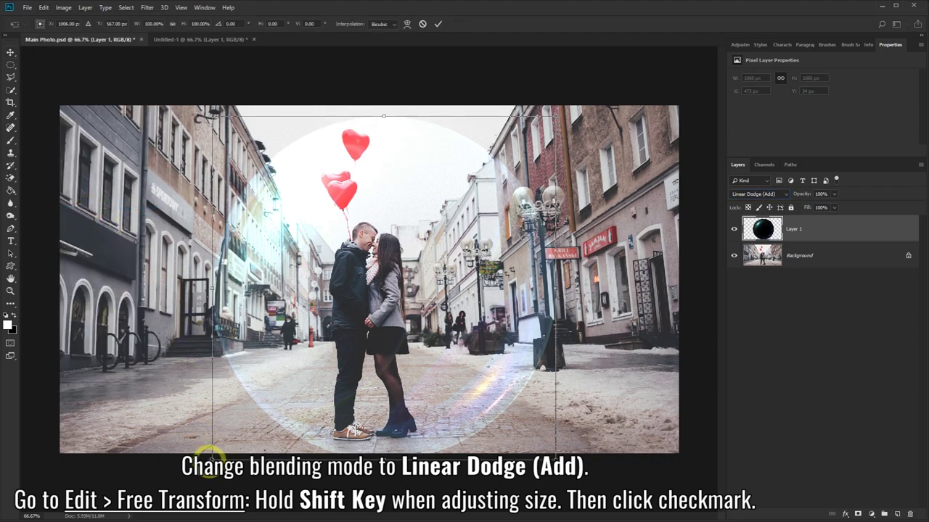
mouse_move(209, 456)
left_mouse_down()
mouse_move(301, 444)
mouse_move(340, 407)
left_mouse_up()
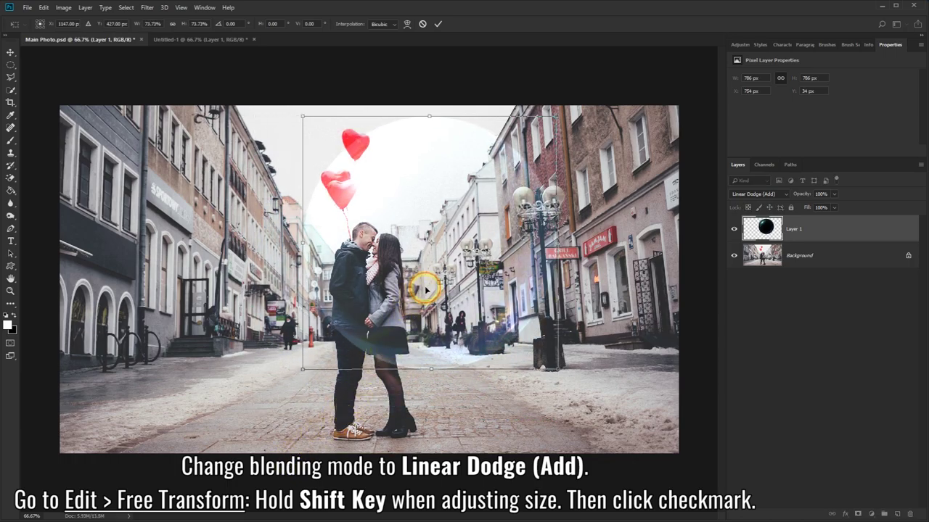
left_click_drag(426, 290, 519, 286)
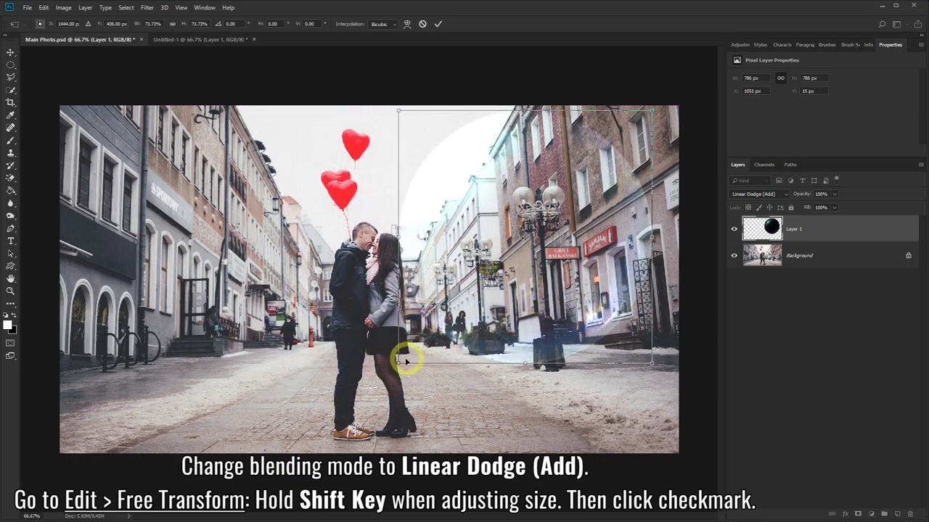
left_click_drag(398, 365, 487, 315)
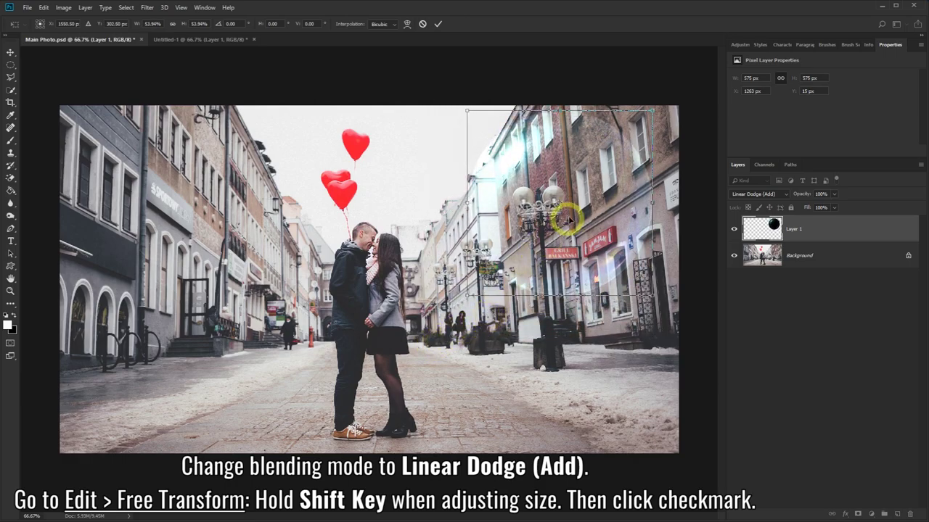
left_click_drag(591, 206, 565, 219)
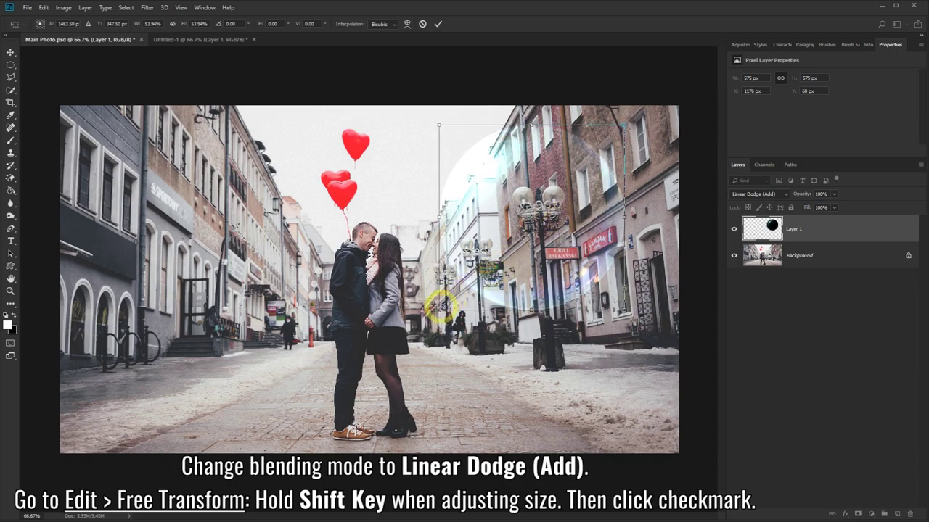
left_click_drag(439, 307, 465, 294)
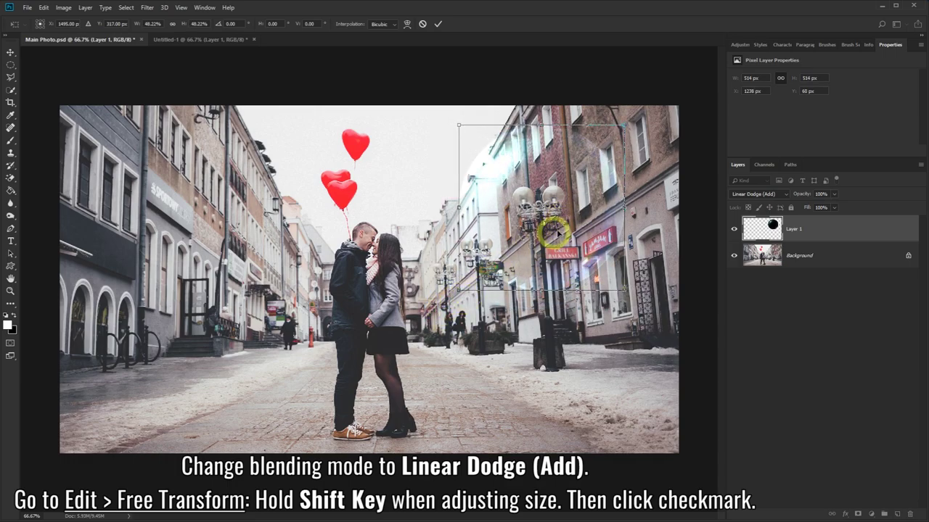
left_click_drag(557, 232, 570, 231)
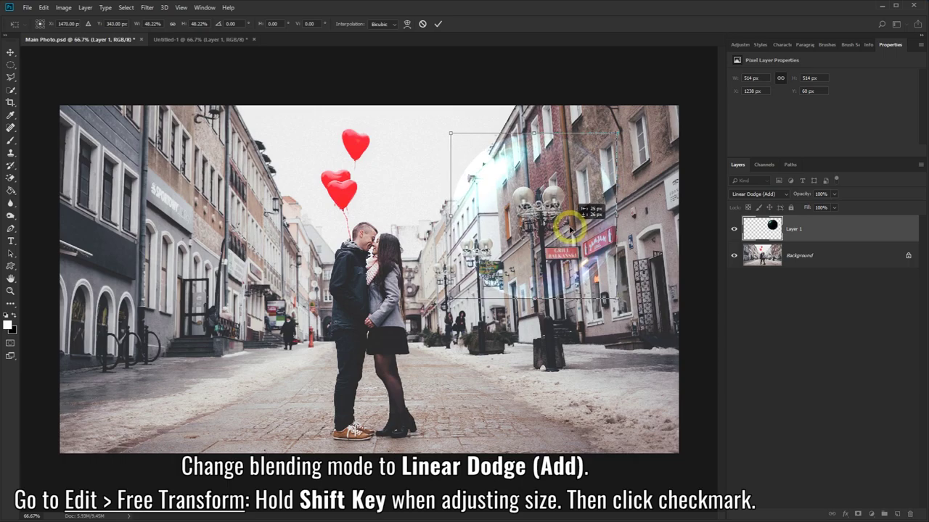
left_click(438, 26)
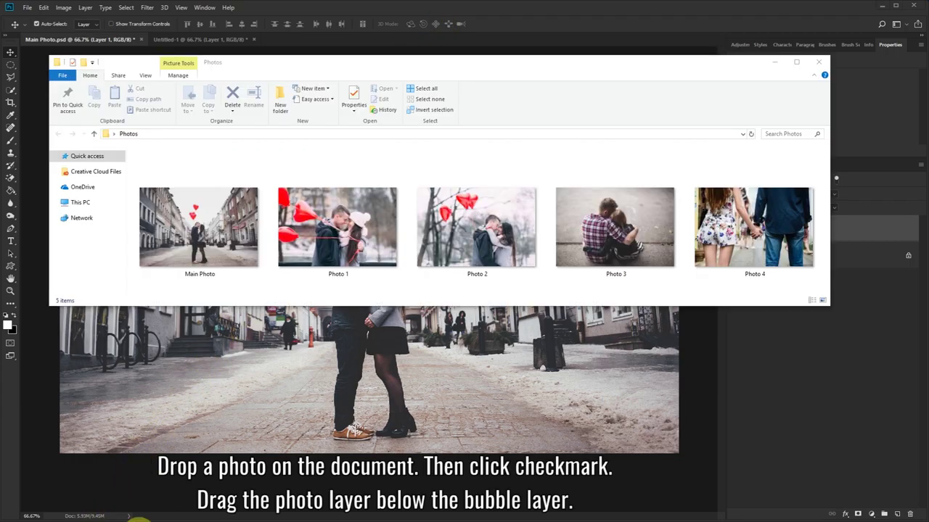
Step: Drag Photo 1 from the Photos folder onto the Photoshop document
left_click(337, 230)
left_click_drag(347, 249, 392, 328)
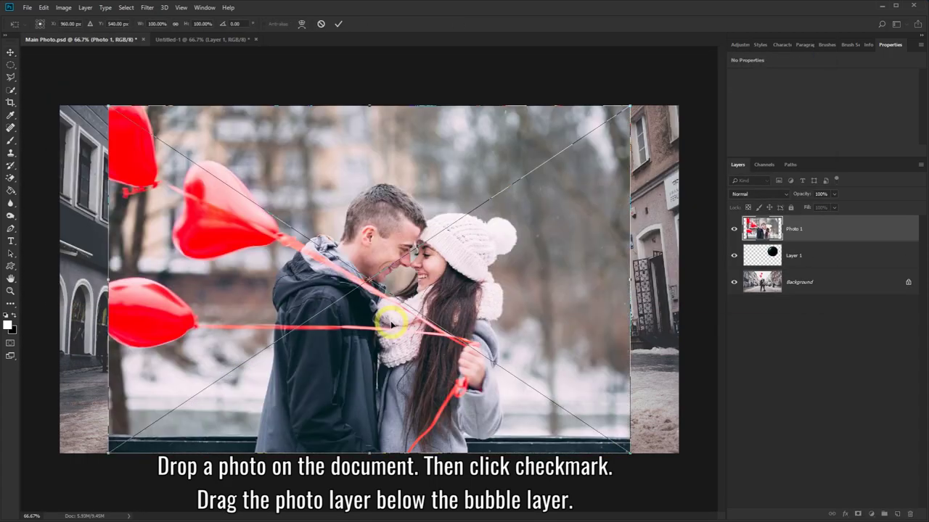
Step: Commit the placed Photo 1 and move its layer below the bubble layer
left_click(338, 24)
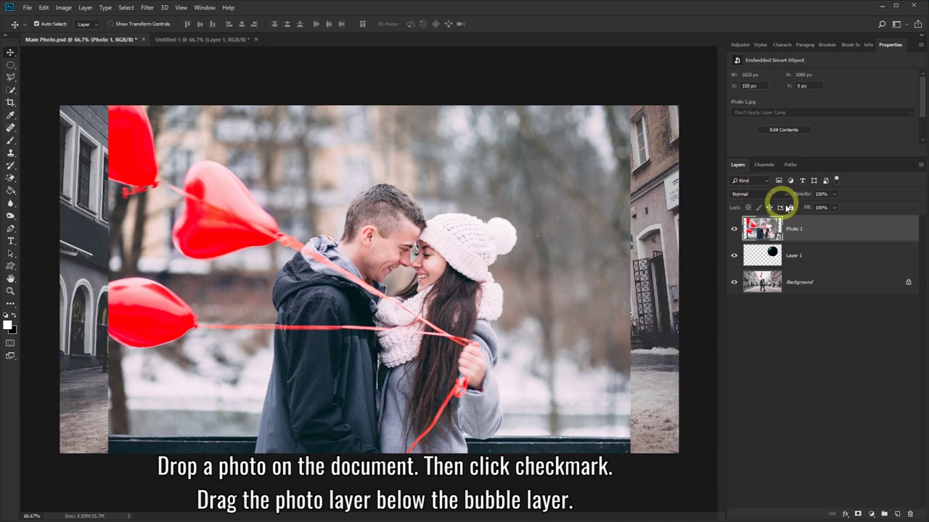
left_click_drag(830, 228, 833, 263)
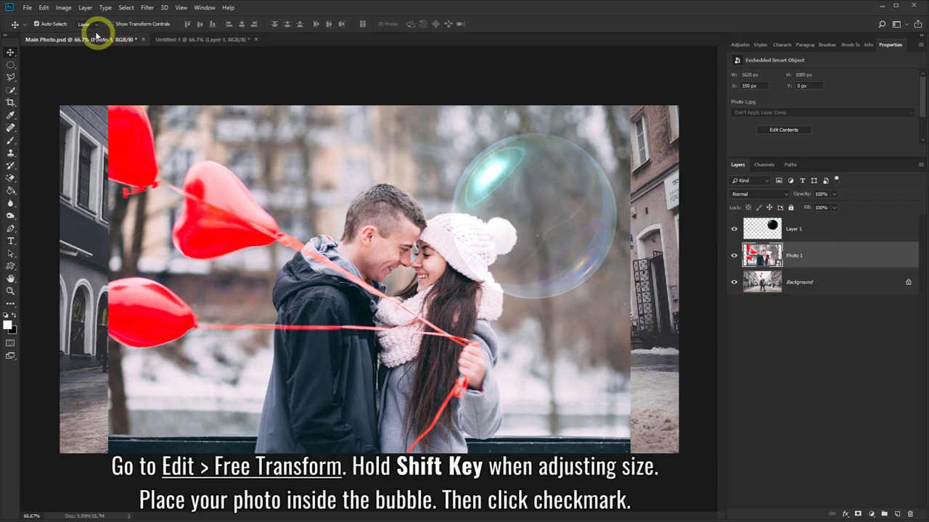
left_click(45, 8)
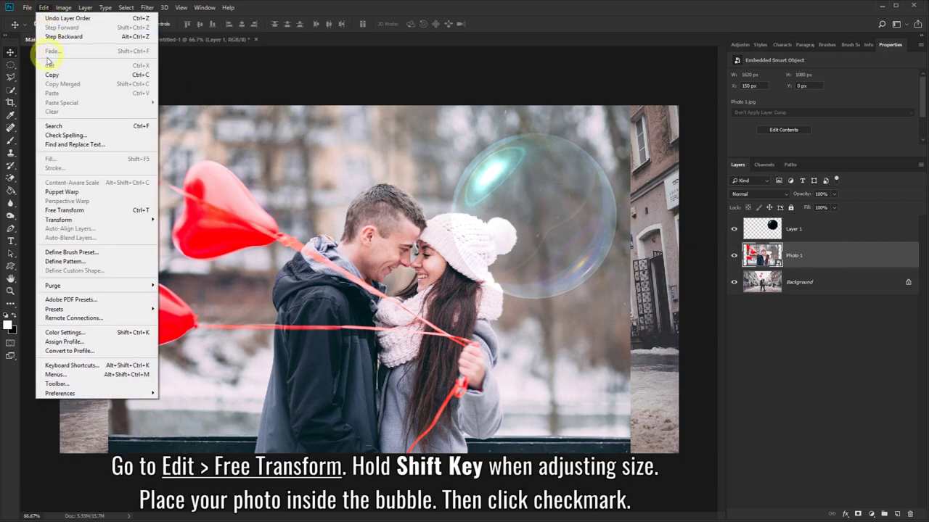
Step: Scale Photo 1 to 71.05% and position the kissing couple inside the glossy bubble
left_click(91, 215)
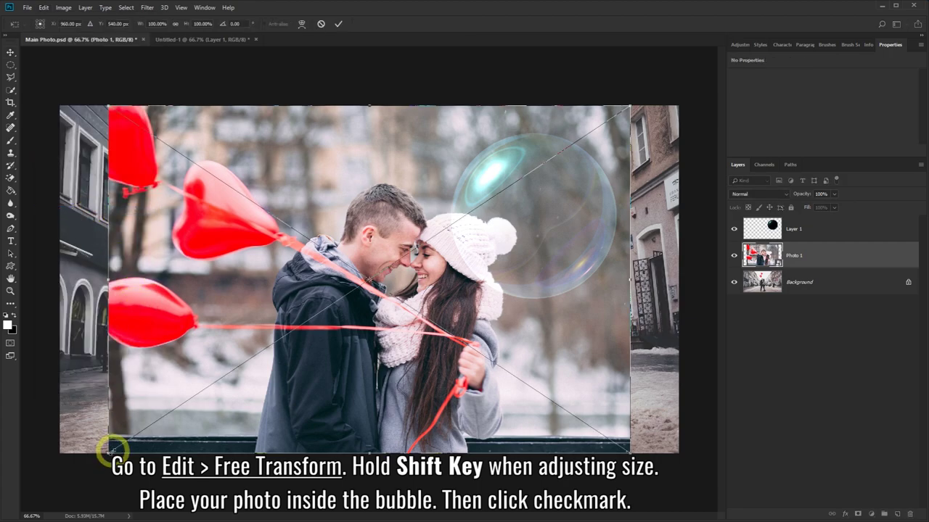
left_click_drag(109, 451, 338, 357)
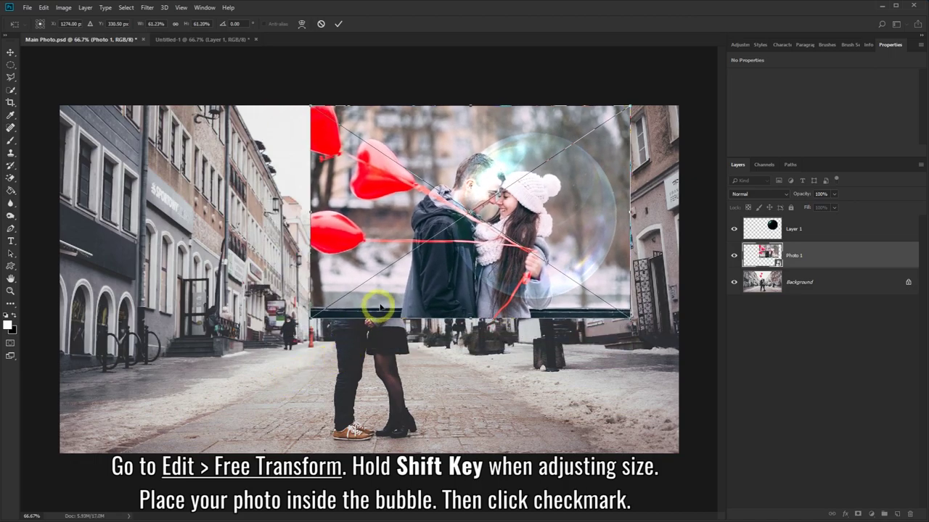
left_click_drag(408, 291, 445, 289)
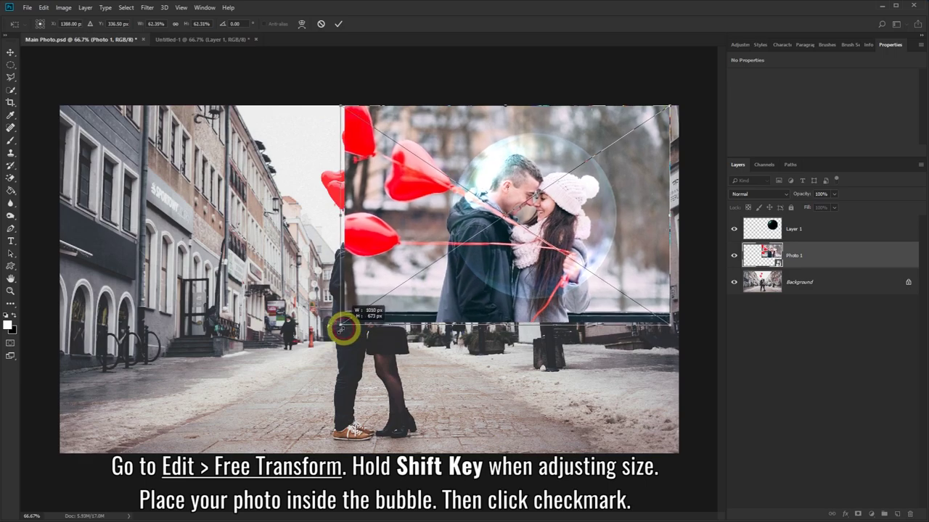
left_click_drag(351, 319, 299, 353)
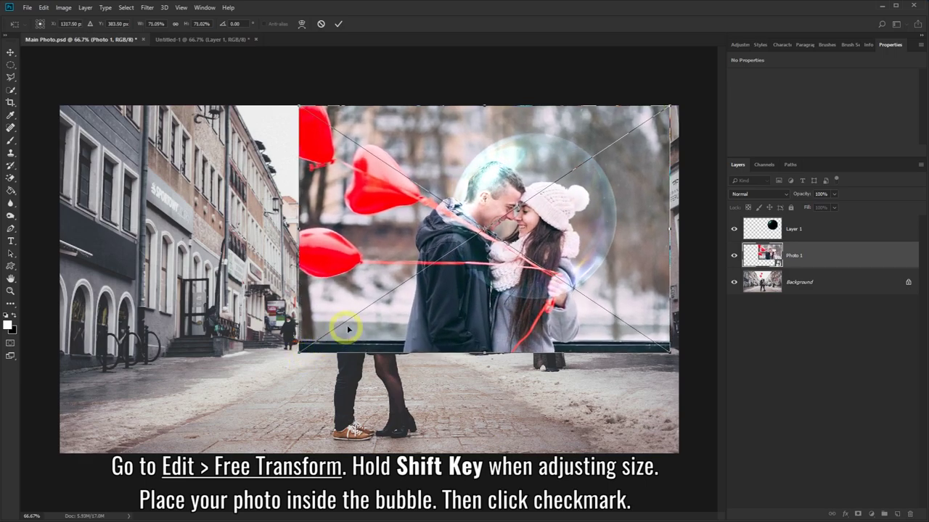
left_click_drag(404, 305, 409, 312)
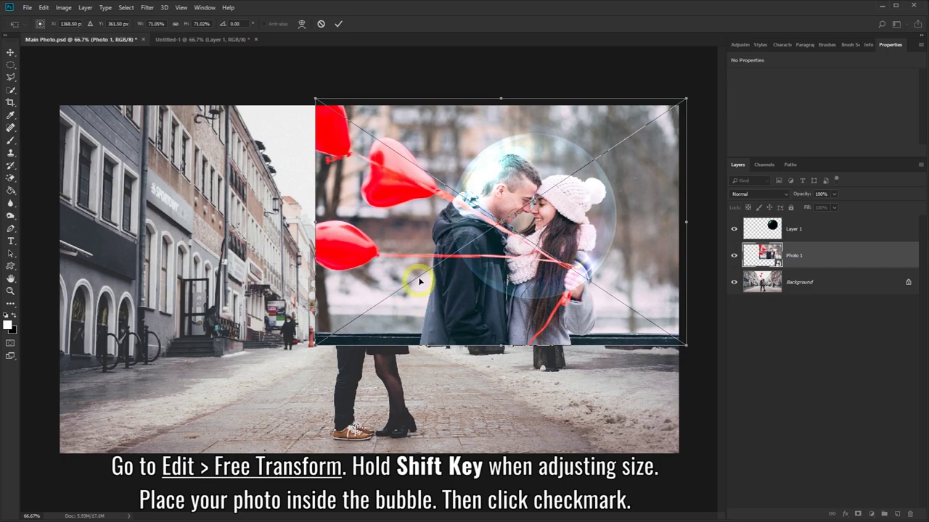
left_click(338, 27)
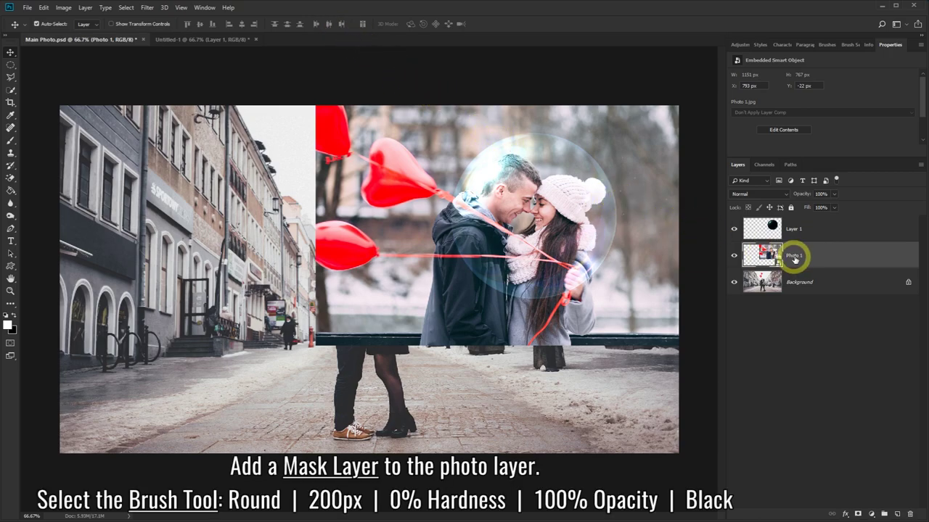
Step: Add a layer mask to Photo 1 and set a black 200 px round brush with 0% hardness
left_click(858, 514)
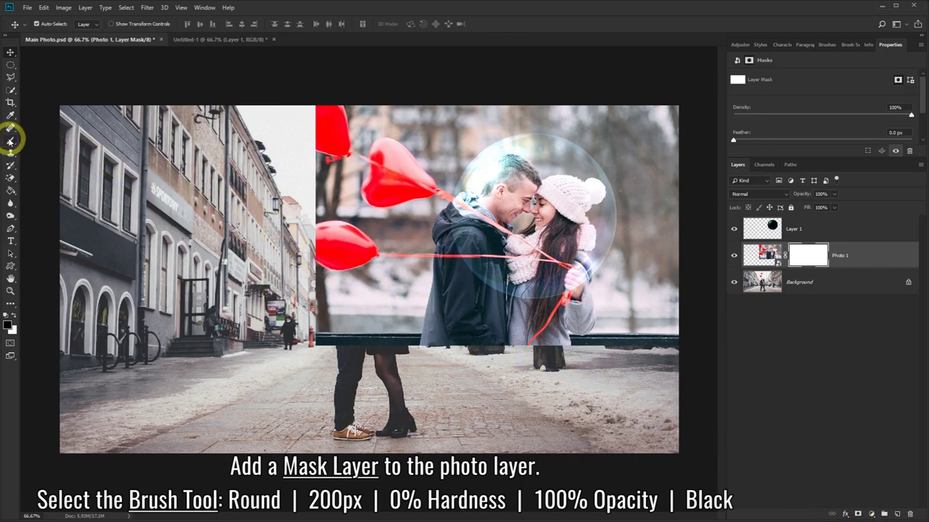
right_click(10, 140)
left_click(40, 142)
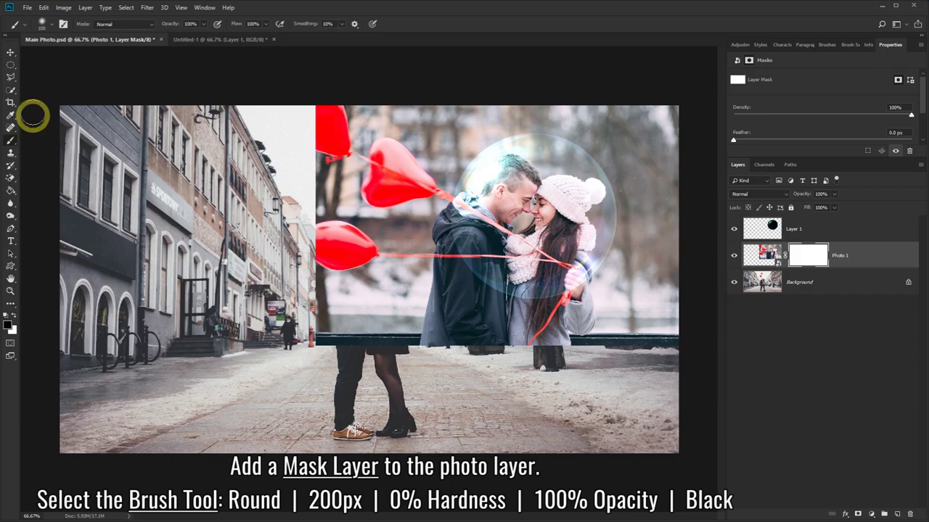
left_click(53, 28)
type("200")
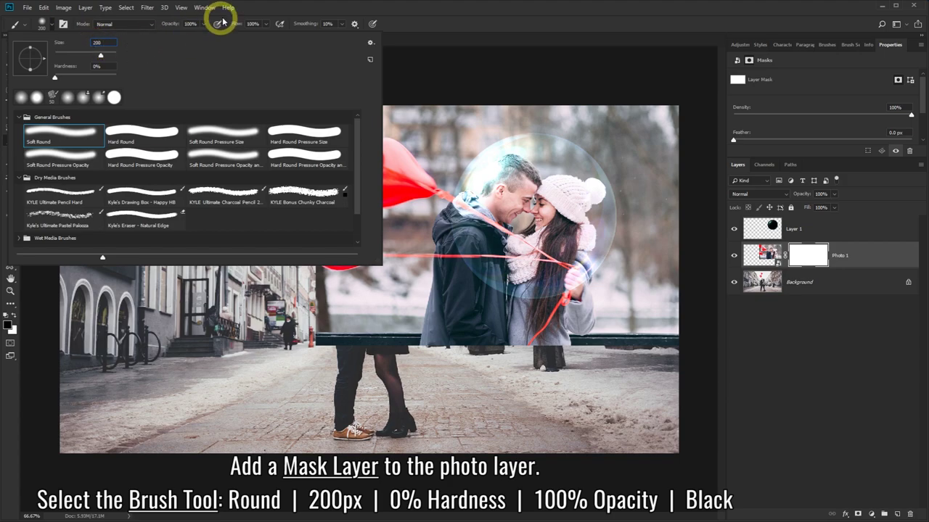
key("Return")
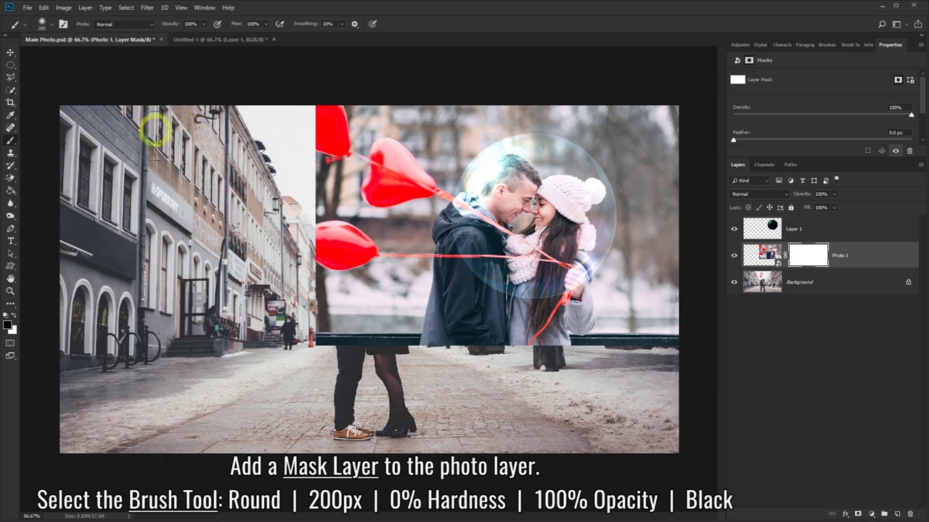
left_click(9, 328)
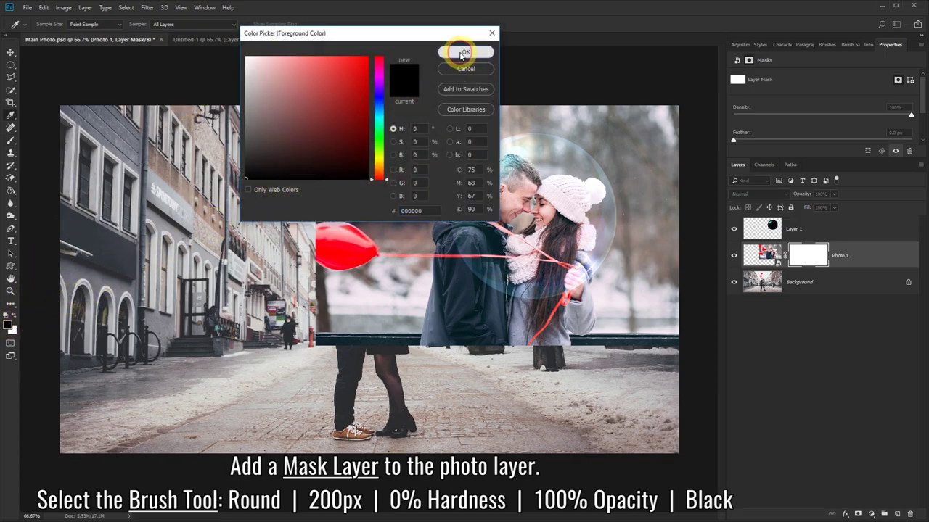
left_click(462, 52)
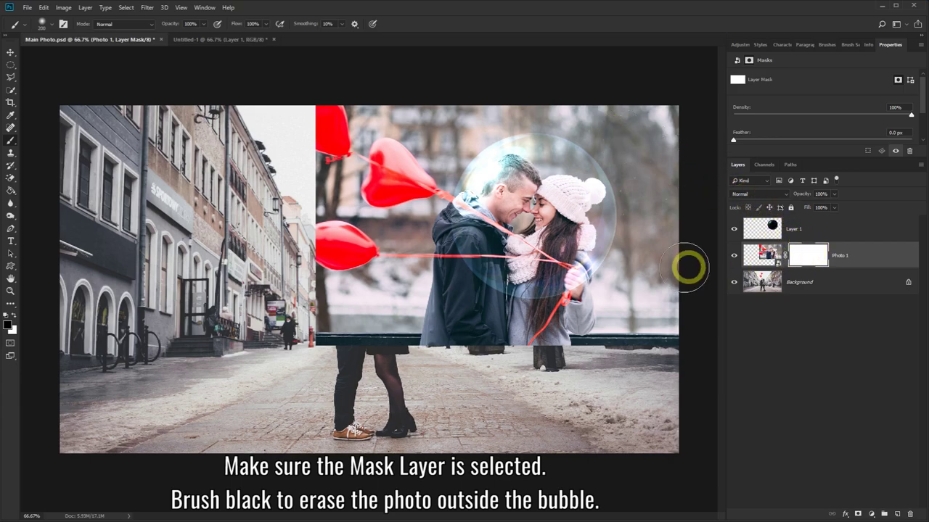
Step: Paint black on Photo 1's mask to hide the photo outside the bubble, then switch to white
mouse_move(419, 321)
left_mouse_down()
mouse_move(324, 328)
mouse_move(317, 109)
mouse_move(327, 247)
mouse_move(348, 283)
mouse_move(349, 114)
mouse_move(356, 259)
mouse_move(356, 150)
mouse_move(353, 187)
mouse_move(396, 262)
mouse_move(453, 264)
mouse_move(428, 182)
mouse_move(487, 131)
mouse_move(518, 118)
mouse_move(551, 124)
mouse_move(610, 153)
mouse_move(632, 197)
mouse_move(614, 264)
mouse_move(587, 297)
mouse_move(529, 315)
mouse_move(453, 279)
mouse_move(427, 244)
mouse_move(406, 153)
mouse_move(394, 140)
mouse_move(373, 173)
mouse_move(460, 99)
mouse_move(547, 98)
mouse_move(661, 124)
mouse_move(666, 201)
mouse_move(653, 286)
mouse_move(504, 347)
mouse_move(438, 325)
mouse_move(439, 273)
left_mouse_up()
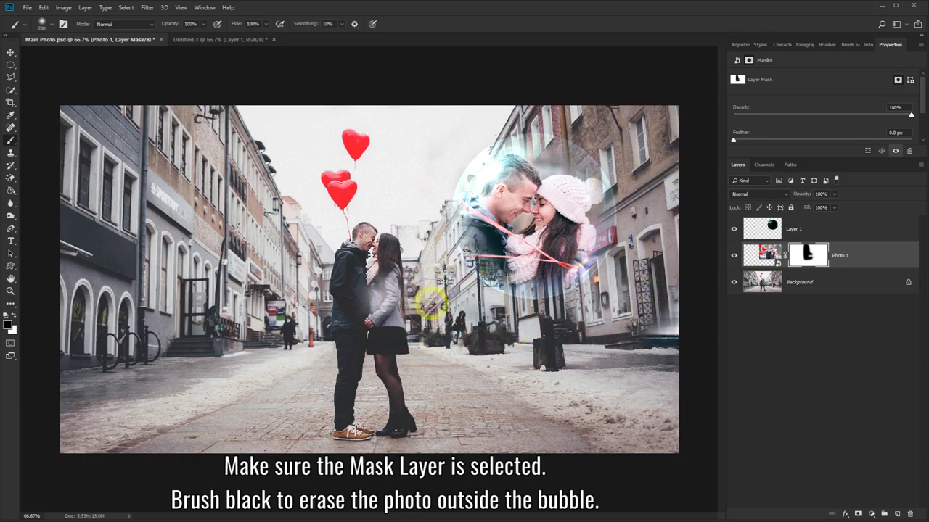
mouse_move(431, 305)
left_mouse_down()
mouse_move(663, 336)
mouse_move(676, 311)
mouse_move(676, 155)
left_mouse_up()
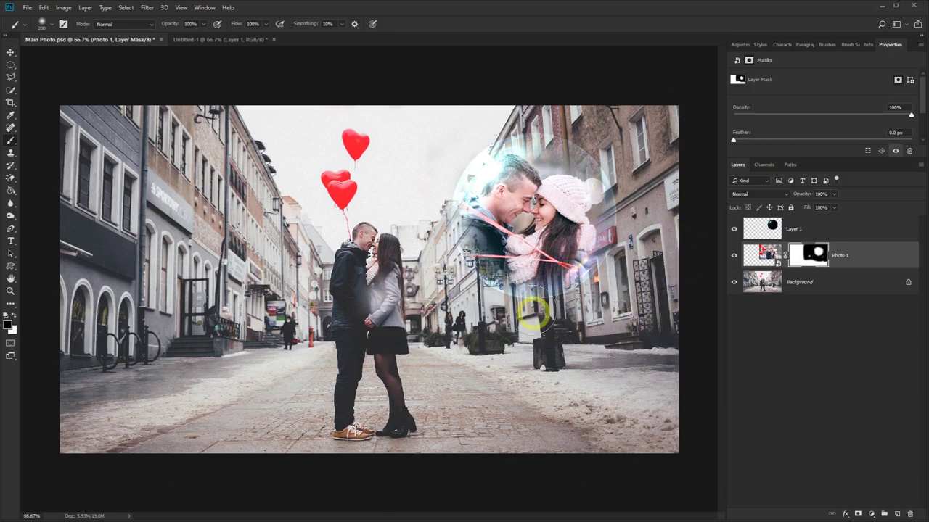
left_click(15, 316)
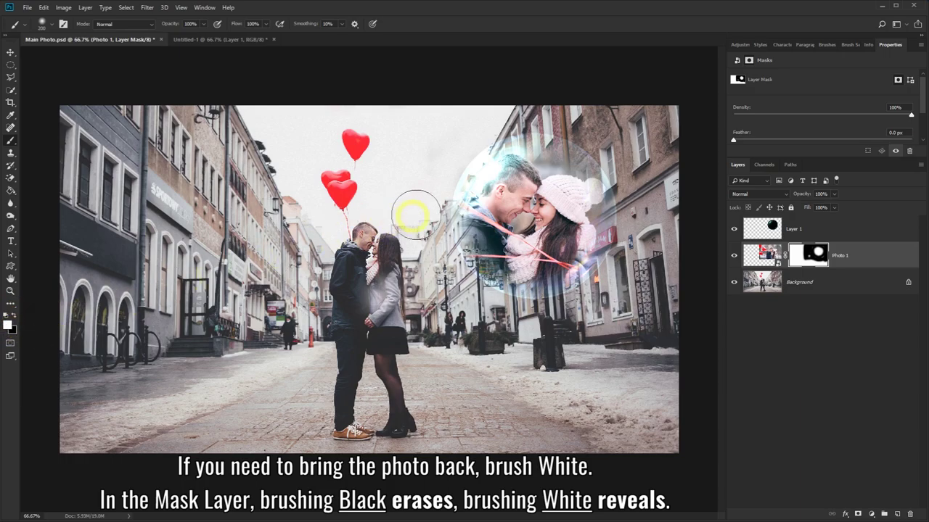
Step: Restore part of the photo with white, then paint out ghosting near the balloons and woman's head
mouse_move(480, 178)
left_mouse_down()
mouse_move(370, 138)
mouse_move(341, 160)
mouse_move(327, 118)
mouse_move(425, 215)
mouse_move(342, 239)
mouse_move(414, 265)
mouse_move(389, 268)
left_mouse_up()
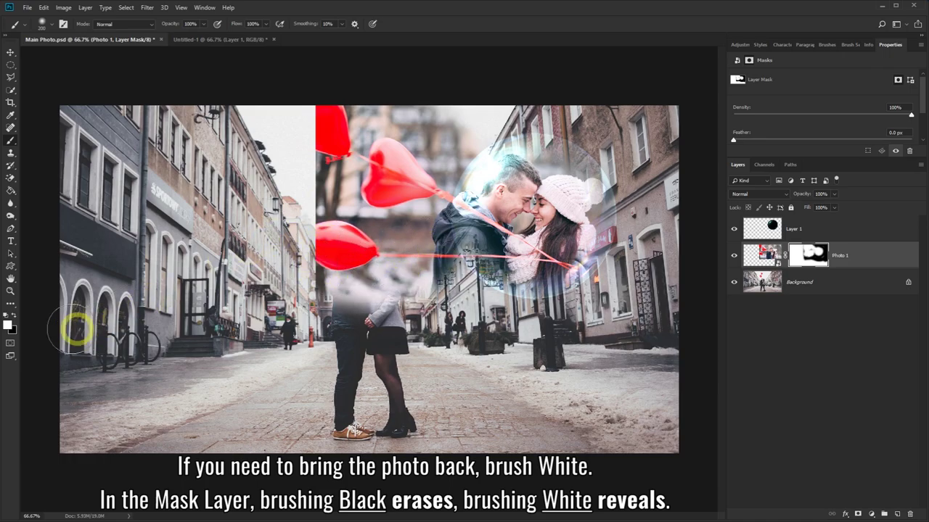
left_click(13, 317)
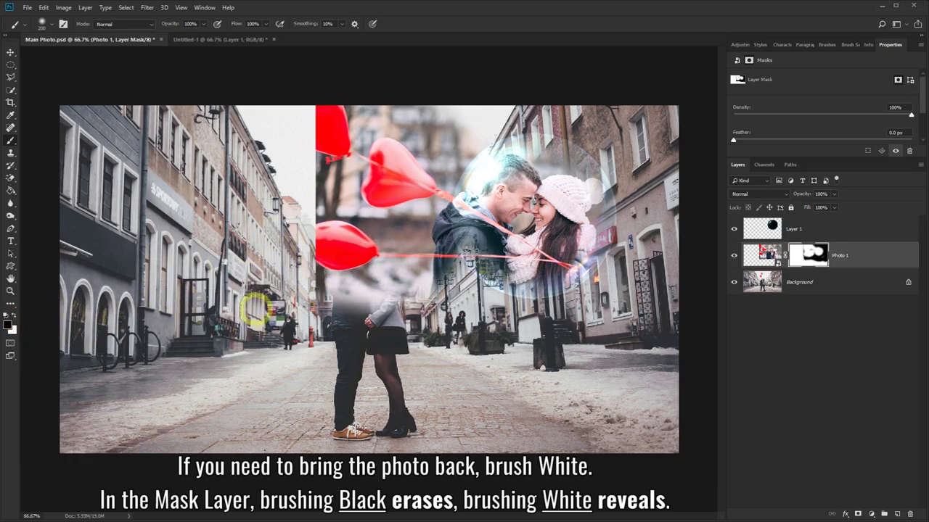
mouse_move(310, 269)
left_mouse_down()
mouse_move(446, 311)
mouse_move(443, 174)
mouse_move(503, 104)
mouse_move(403, 137)
mouse_move(321, 141)
mouse_move(336, 203)
mouse_move(373, 185)
mouse_move(411, 207)
mouse_move(356, 208)
mouse_move(374, 283)
mouse_move(421, 301)
left_mouse_up()
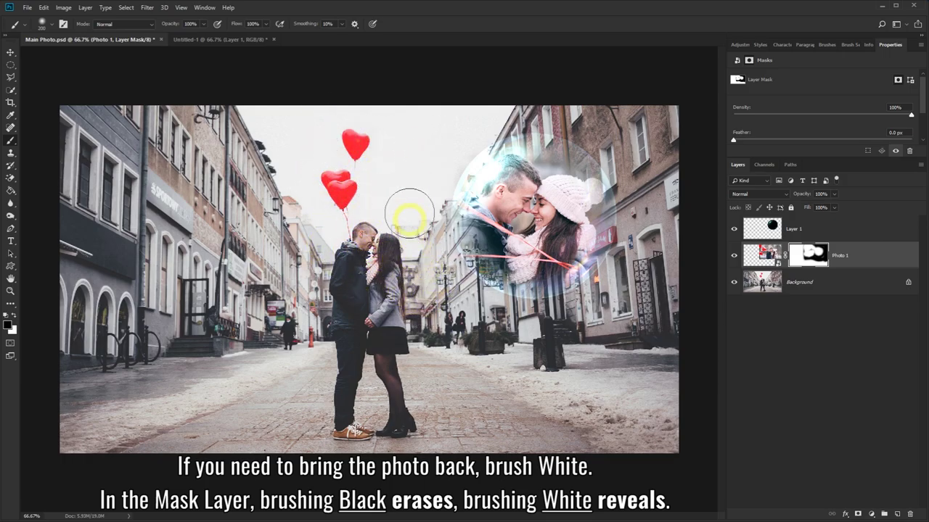
left_click_drag(387, 254, 392, 309)
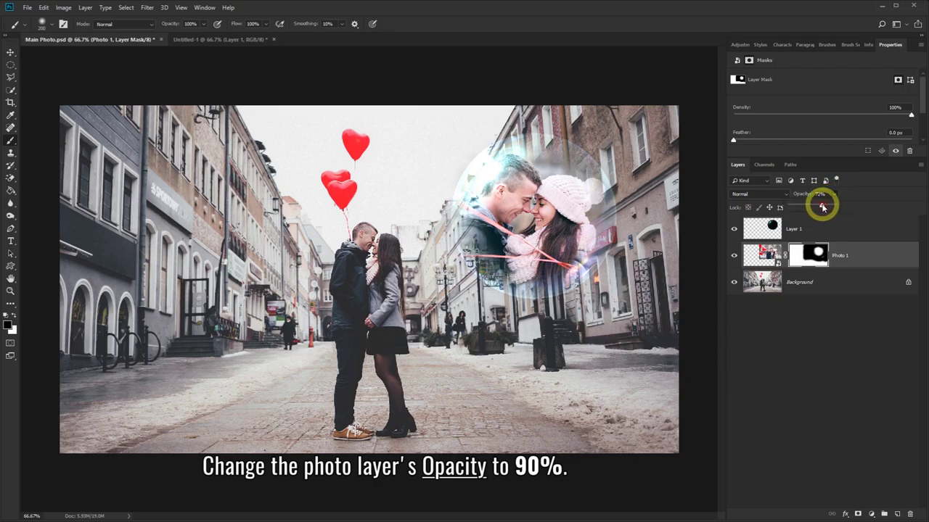
Step: Set Photo 1 to 90% opacity, keep the bubble in Linear Dodge (Add), and duplicate it
mouse_move(822, 207)
left_mouse_down()
mouse_move(814, 208)
mouse_move(824, 209)
left_mouse_up()
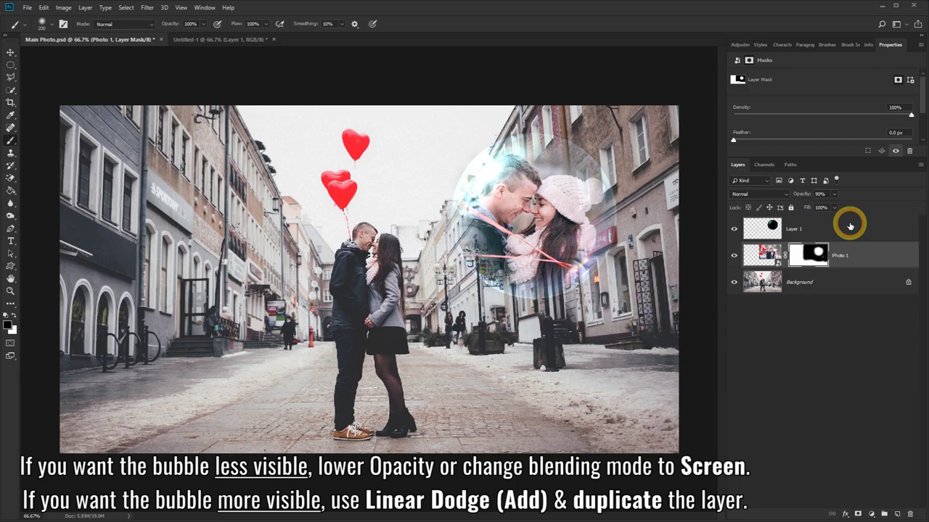
left_click(848, 227)
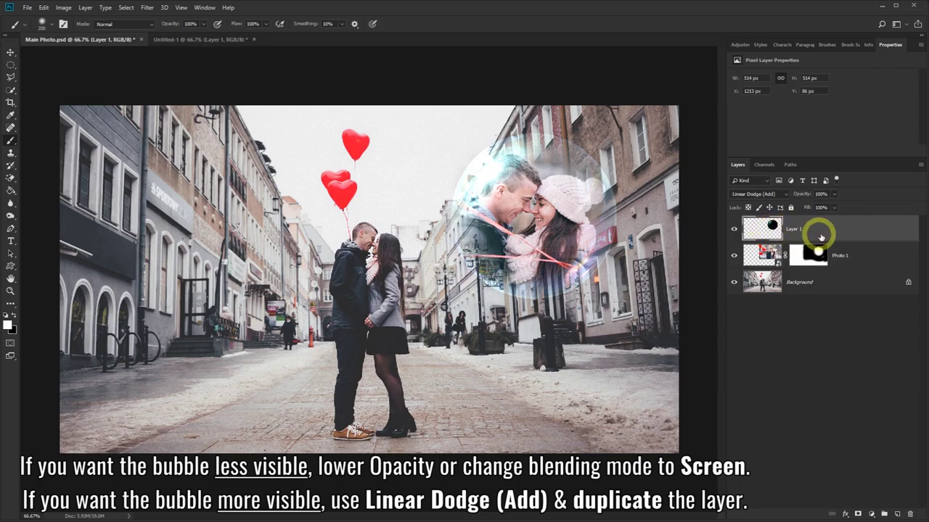
left_click(786, 195)
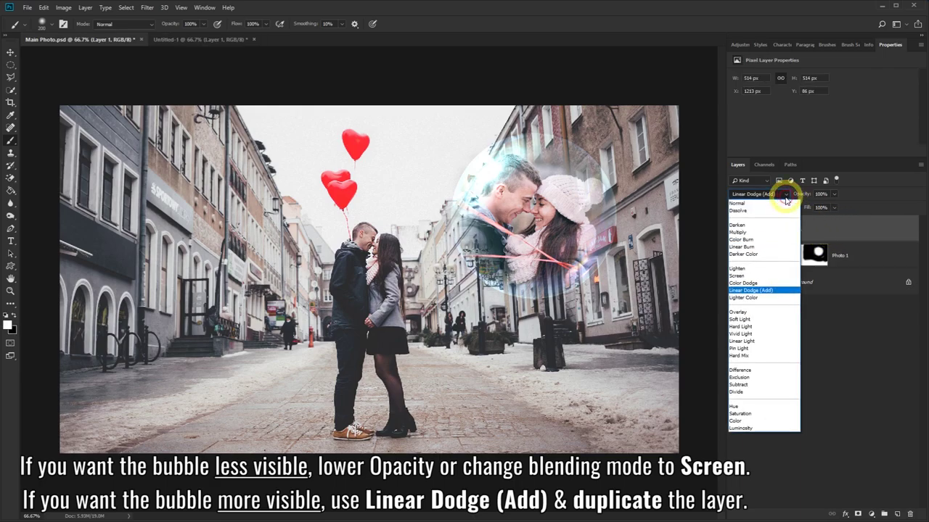
left_click(737, 276)
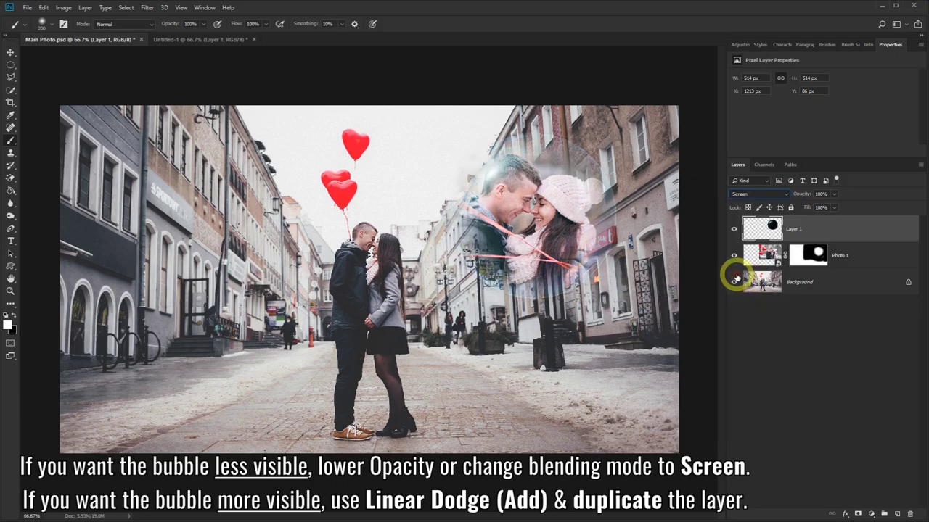
left_click(787, 196)
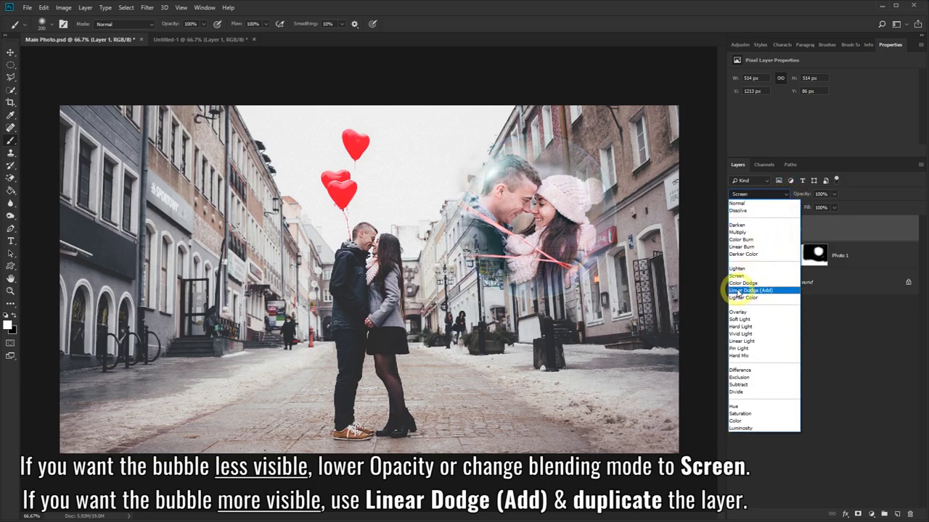
left_click(763, 291)
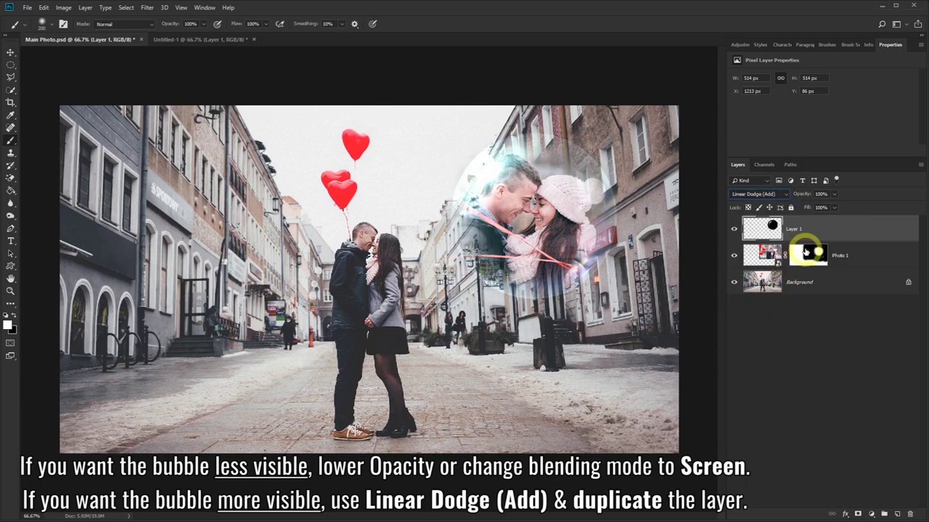
left_click_drag(840, 228, 899, 516)
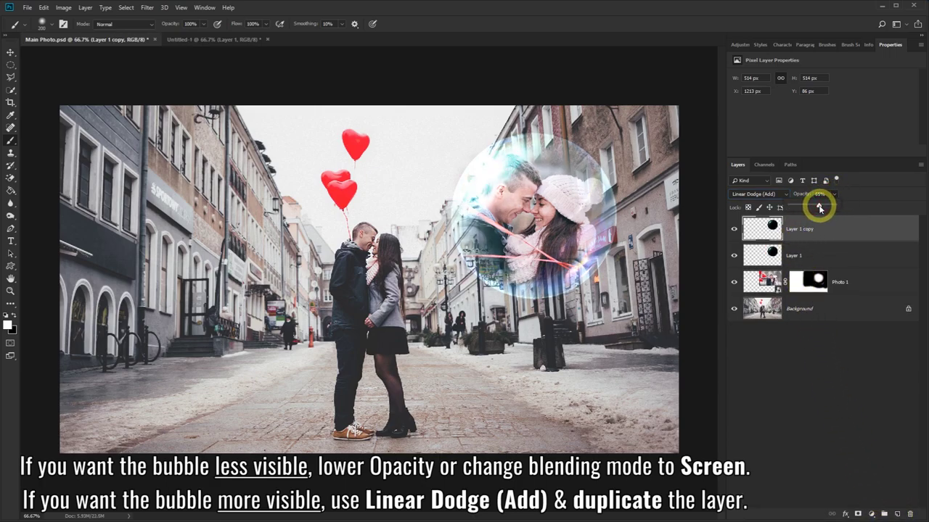
left_click_drag(809, 210, 838, 211)
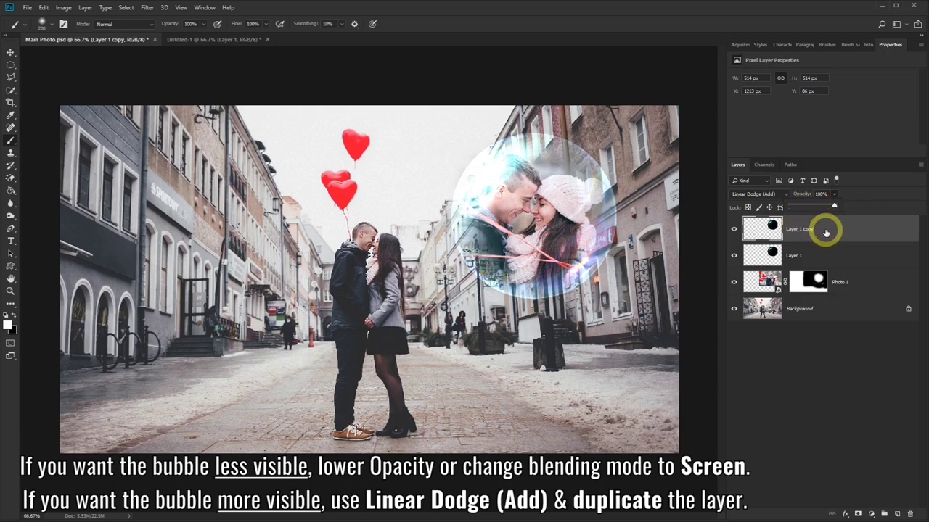
left_click_drag(826, 233, 910, 514)
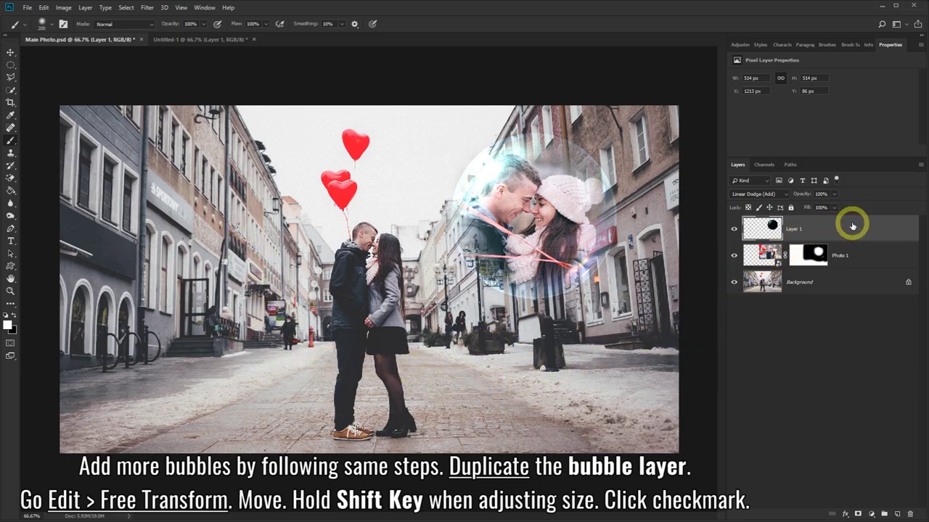
left_click_drag(852, 226, 899, 517)
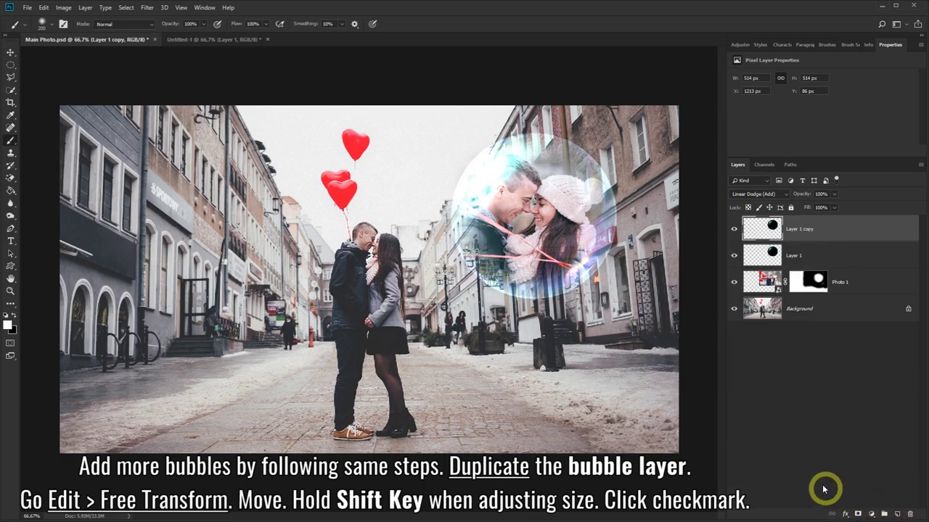
Step: Move the duplicated bubble to the lower-left street and shrink it to about 443 px
left_click(44, 8)
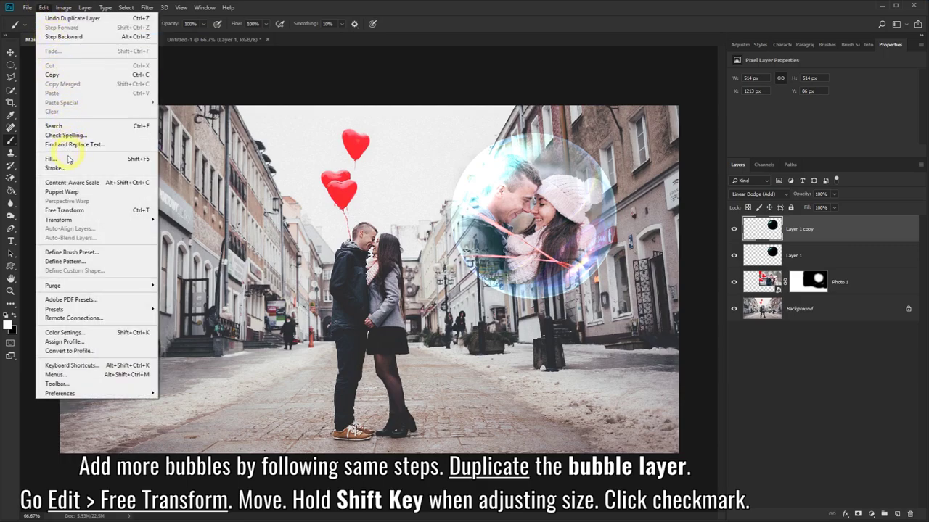
left_click(63, 210)
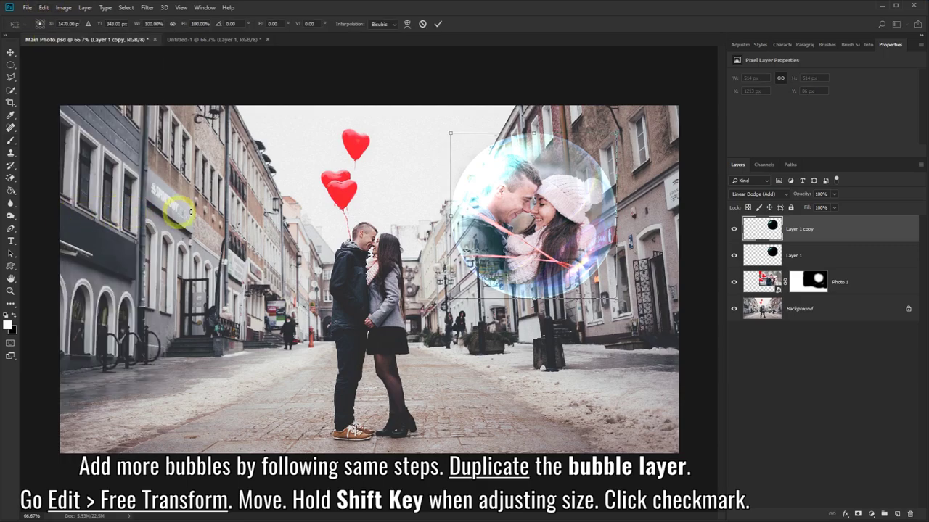
left_click_drag(546, 188, 181, 328)
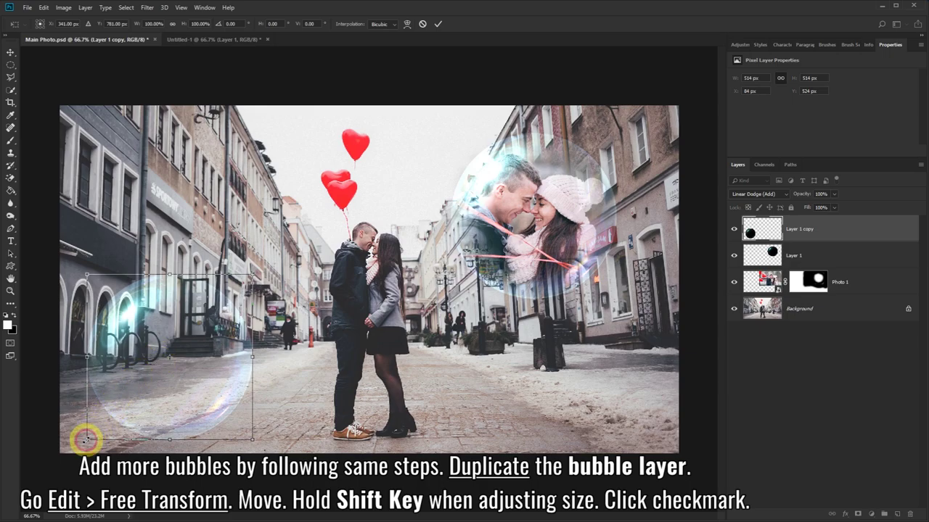
left_click_drag(85, 438, 103, 423)
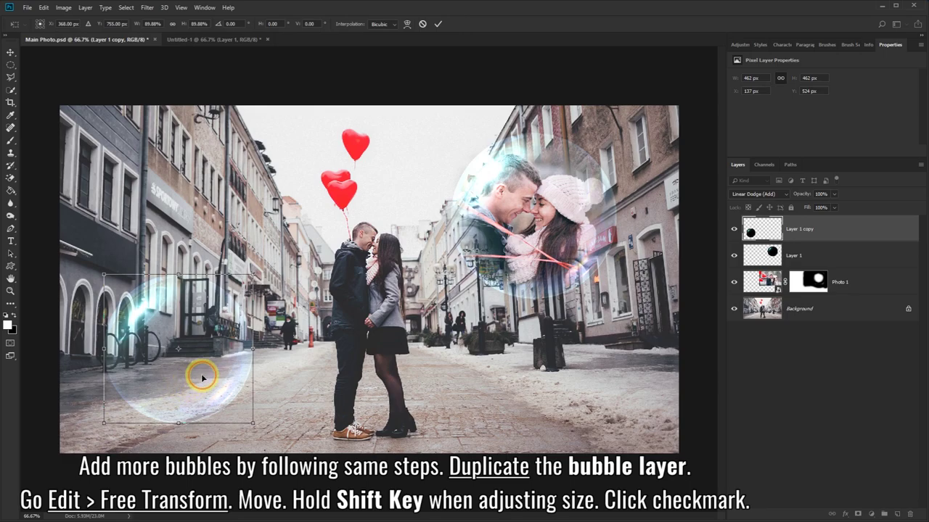
left_click_drag(202, 377, 196, 382)
left_click_drag(97, 427, 104, 422)
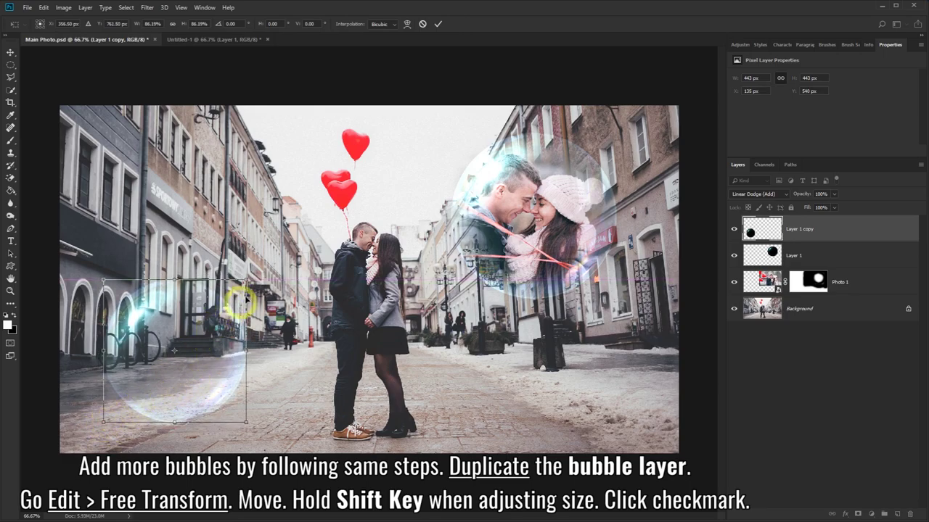
left_click(439, 27)
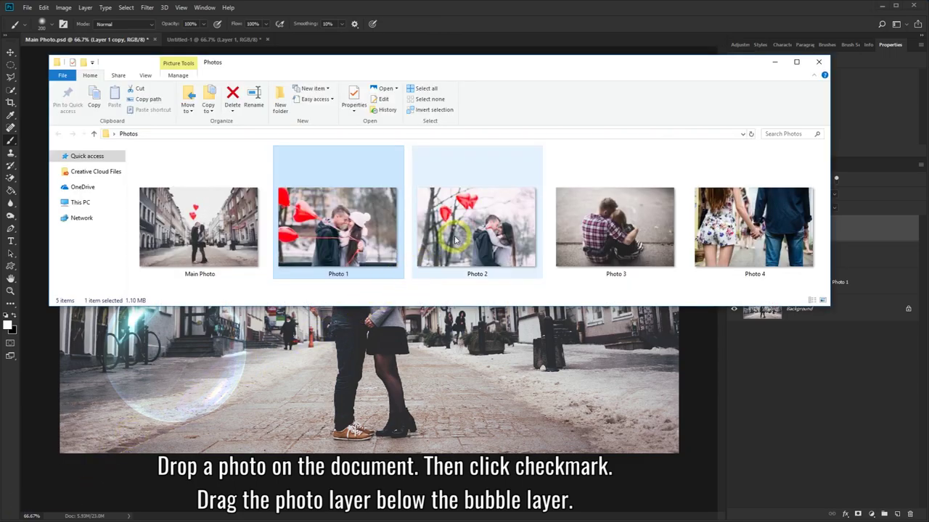
Step: Place Photo 2 into the document and move its layer just beneath Layer 1 copy
mouse_move(465, 232)
left_mouse_down()
mouse_move(278, 337)
mouse_move(189, 362)
left_mouse_up()
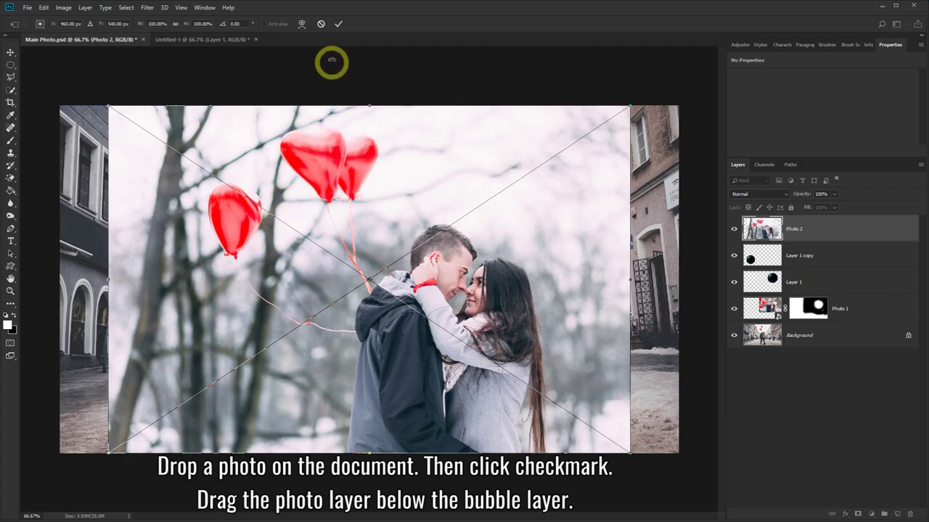
left_click(338, 24)
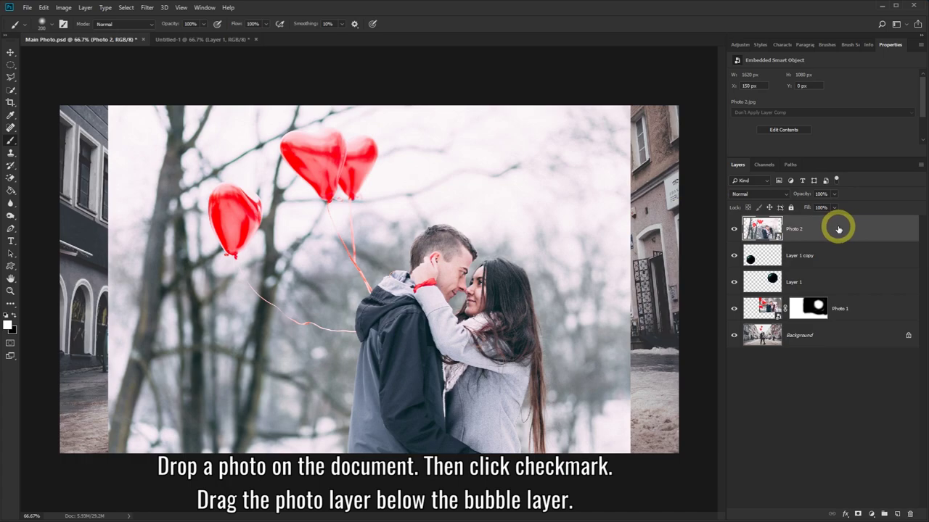
left_click_drag(834, 228, 840, 256)
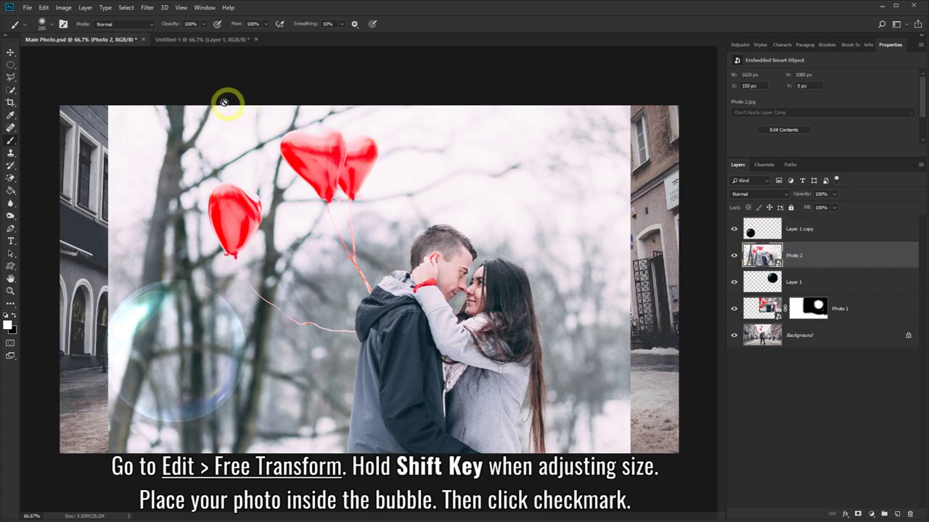
left_click(44, 7)
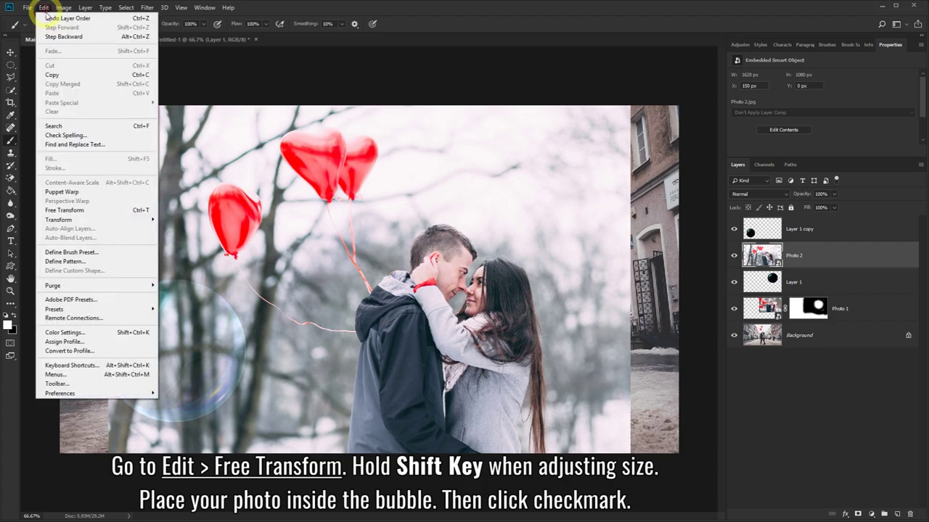
Step: Scale Photo 2 to 68.52% and frame its embracing couple inside the lower-left bubble
left_click(67, 211)
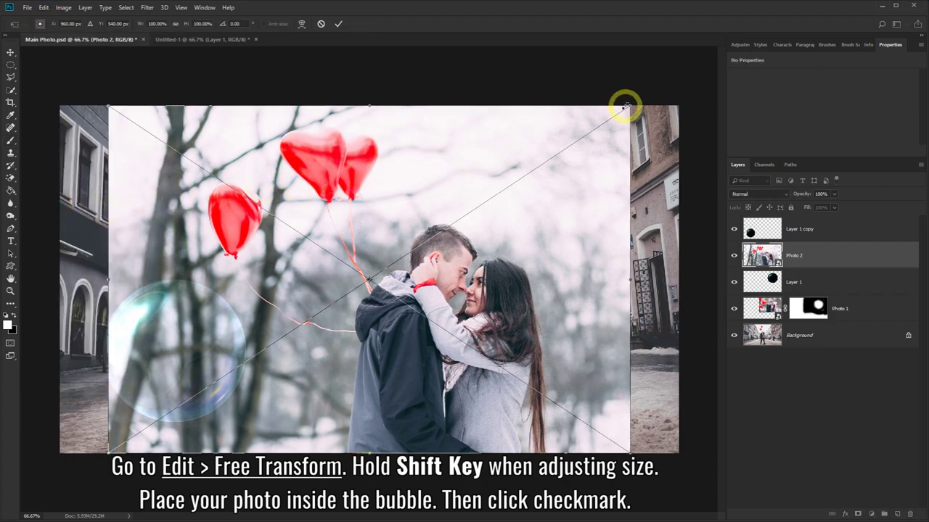
mouse_move(627, 106)
left_mouse_down()
mouse_move(483, 202)
mouse_move(234, 280)
left_mouse_up()
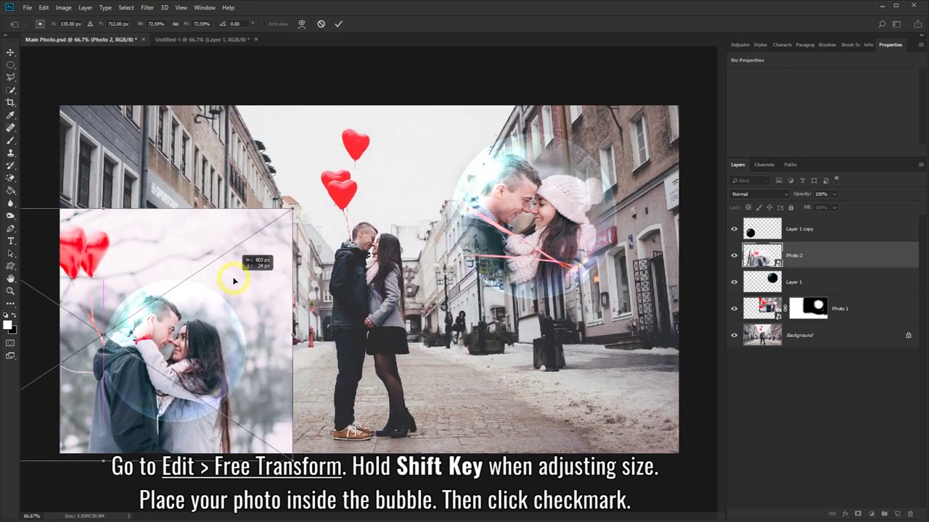
left_click_drag(288, 211, 273, 227)
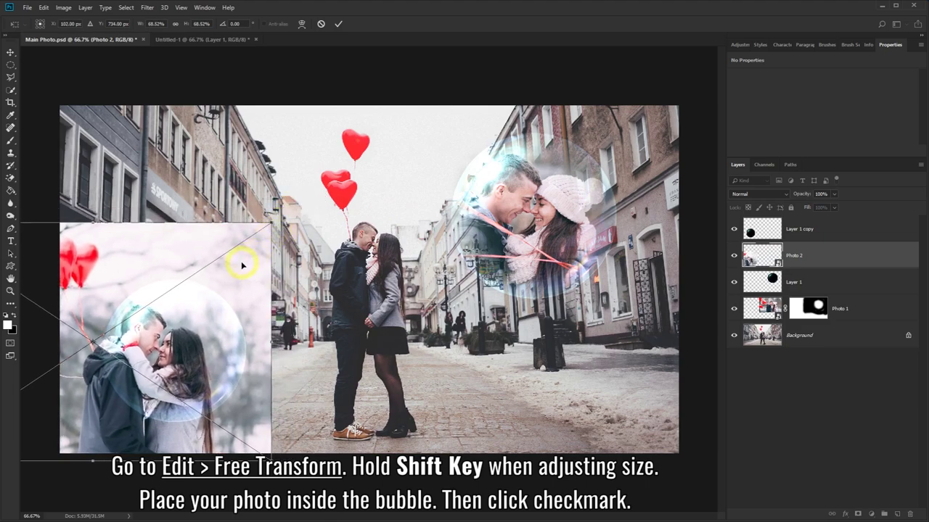
left_click_drag(243, 266, 263, 257)
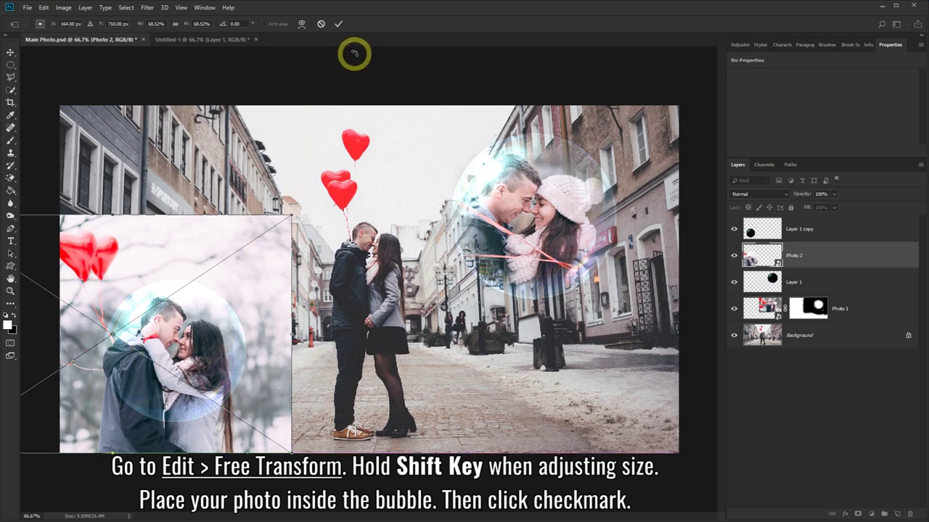
left_click(337, 26)
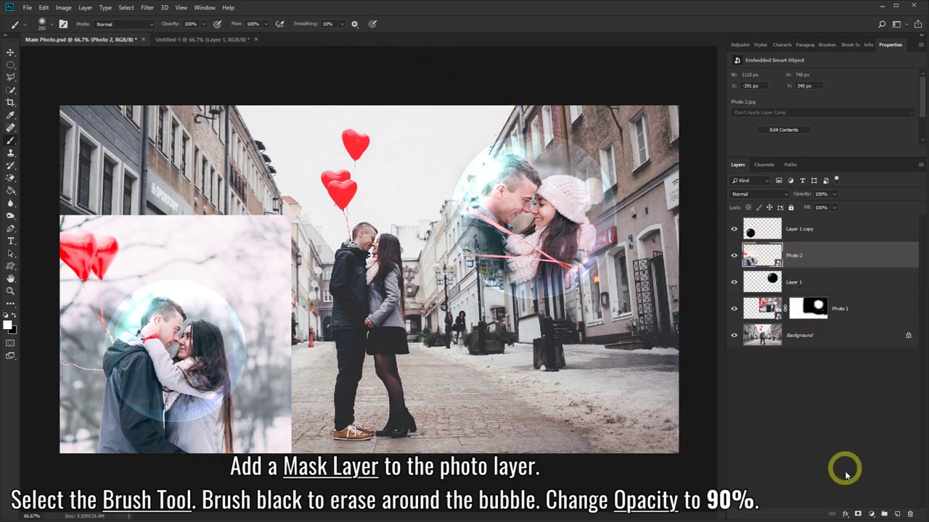
Step: Mask Photo 2 outside the lower-left bubble and set its opacity to 90%
left_click(857, 514)
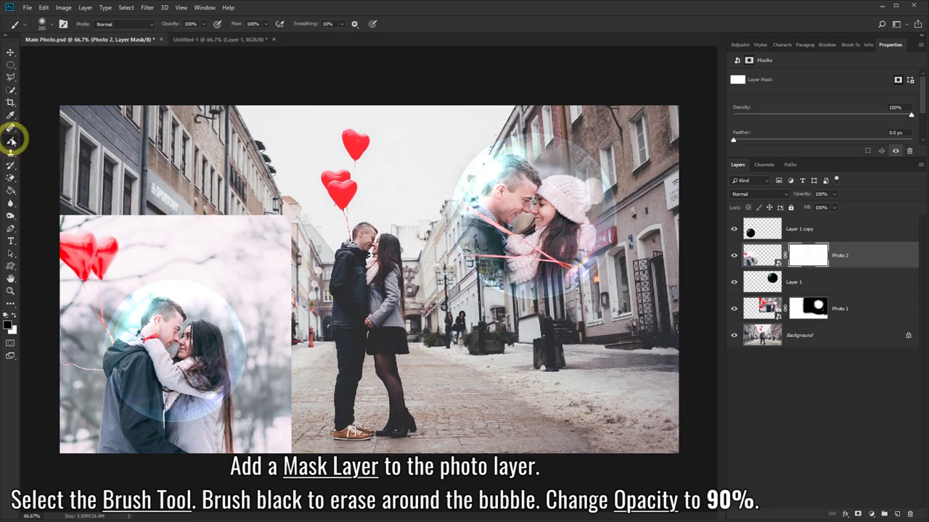
mouse_move(108, 203)
left_mouse_down()
mouse_move(76, 222)
mouse_move(298, 353)
mouse_move(291, 425)
mouse_move(201, 456)
mouse_move(89, 456)
mouse_move(61, 334)
mouse_move(87, 241)
mouse_move(166, 266)
mouse_move(152, 270)
mouse_move(196, 269)
mouse_move(255, 321)
mouse_move(259, 369)
mouse_move(234, 410)
mouse_move(195, 434)
mouse_move(150, 429)
mouse_move(104, 404)
mouse_move(92, 375)
mouse_move(104, 311)
mouse_move(155, 259)
mouse_move(227, 252)
mouse_move(124, 245)
mouse_move(66, 284)
mouse_move(62, 377)
mouse_move(109, 444)
mouse_move(176, 465)
mouse_move(77, 429)
mouse_move(189, 452)
mouse_move(116, 435)
mouse_move(197, 446)
mouse_move(259, 413)
mouse_move(281, 349)
mouse_move(321, 362)
mouse_move(332, 348)
mouse_move(170, 232)
mouse_move(55, 341)
mouse_move(87, 460)
mouse_move(308, 444)
left_mouse_up()
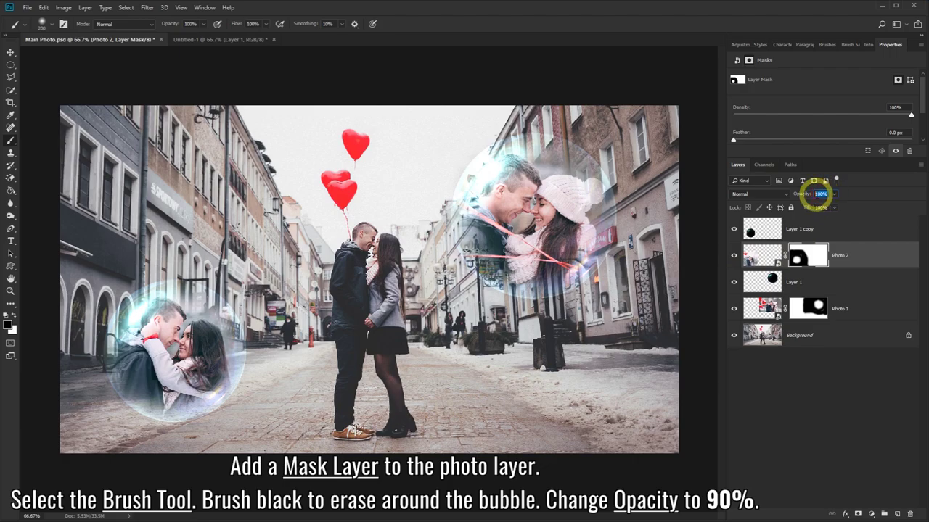
type("90")
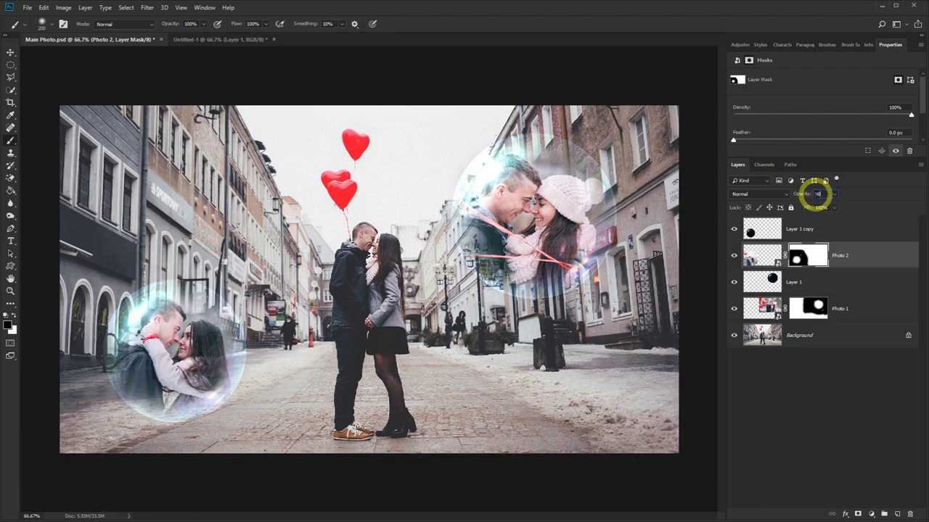
left_click(828, 208)
left_click(845, 230)
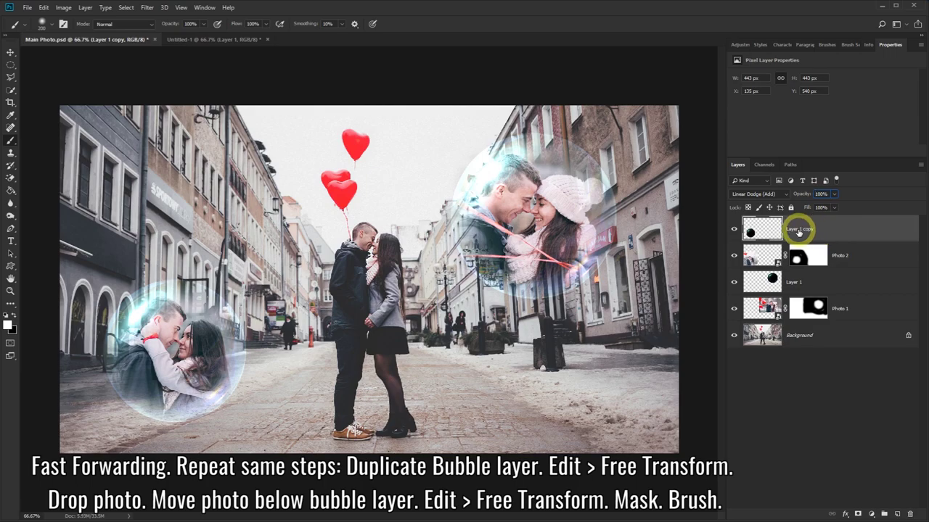
Step: Duplicate the bubble and shrink the copy over the upper-left buildings
left_click_drag(850, 227, 897, 515)
left_click(43, 8)
left_click(68, 195)
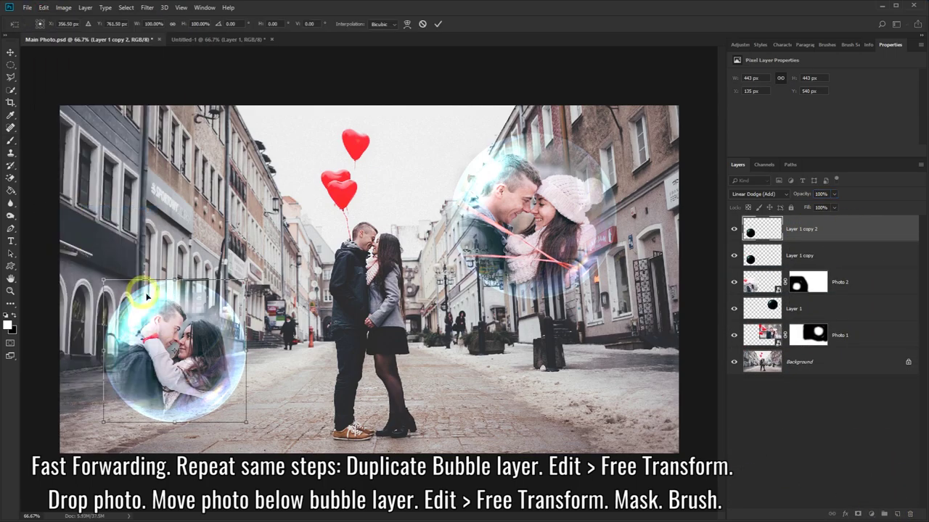
left_click_drag(171, 327, 488, 346)
mouse_move(564, 298)
left_mouse_down()
mouse_move(513, 349)
mouse_move(265, 185)
left_mouse_up()
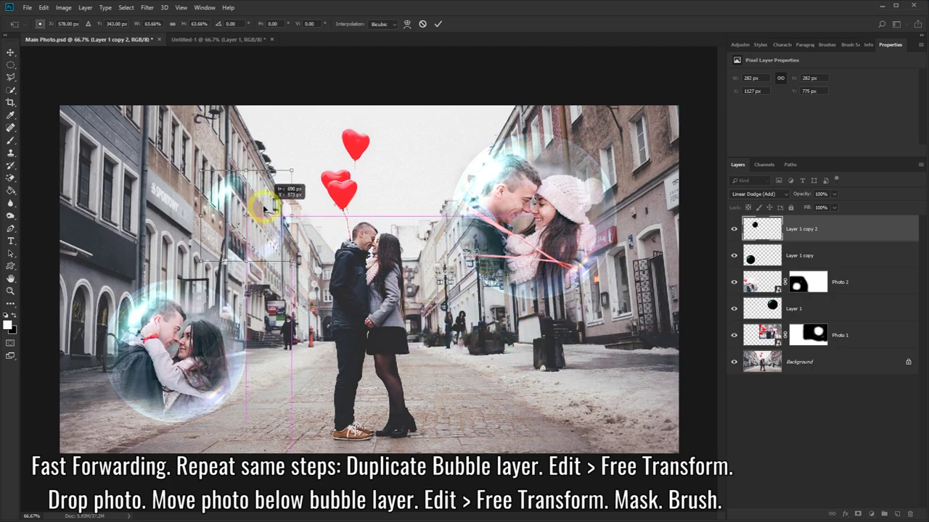
left_click(437, 24)
Step: Place Photo 3 beneath the new bubble, scaled to about 28% and centred in it
left_click_drag(614, 228, 441, 352)
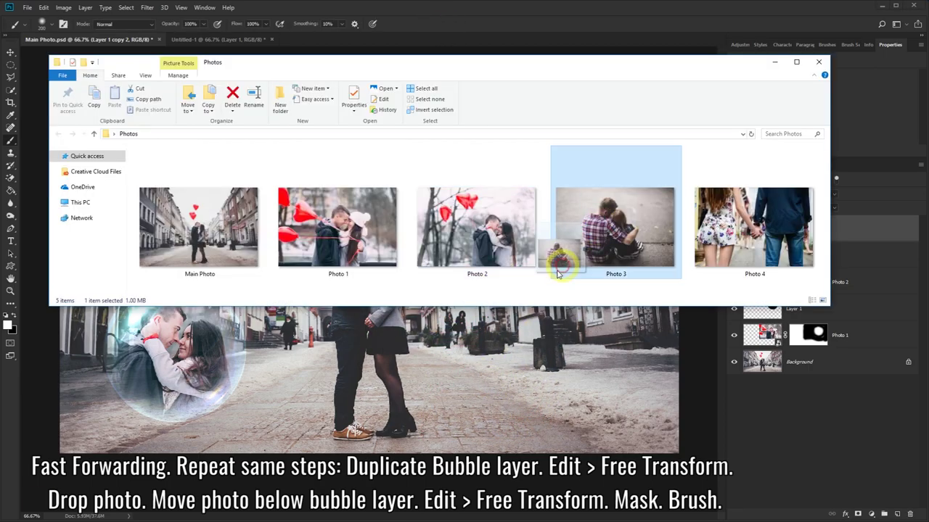
key("Return")
left_click_drag(808, 227, 808, 250)
left_click(43, 7)
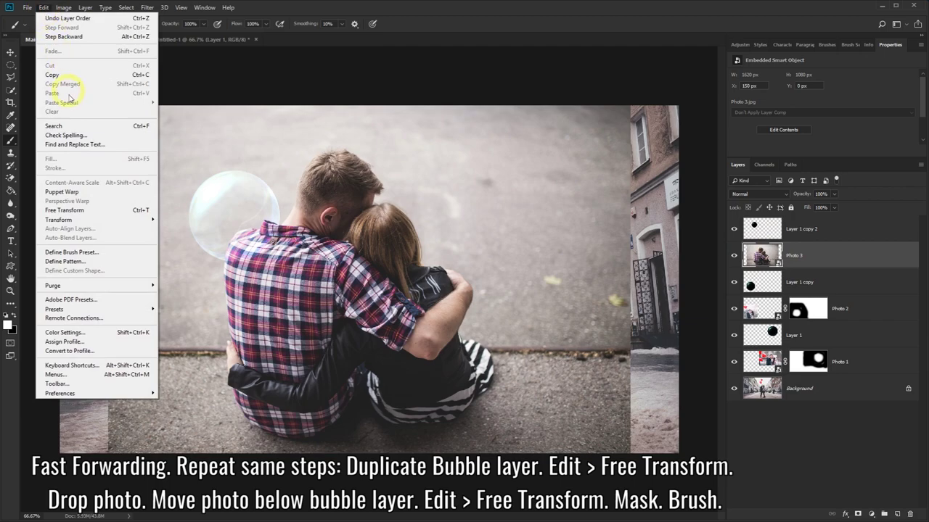
left_click(69, 194)
left_click_drag(592, 421, 280, 217)
mouse_move(218, 175)
left_mouse_down()
mouse_move(266, 222)
mouse_move(293, 230)
left_mouse_up()
left_click(337, 25)
Step: Add a layer mask to Photo 3 and brush away its grey background around the bubble
left_click(857, 514)
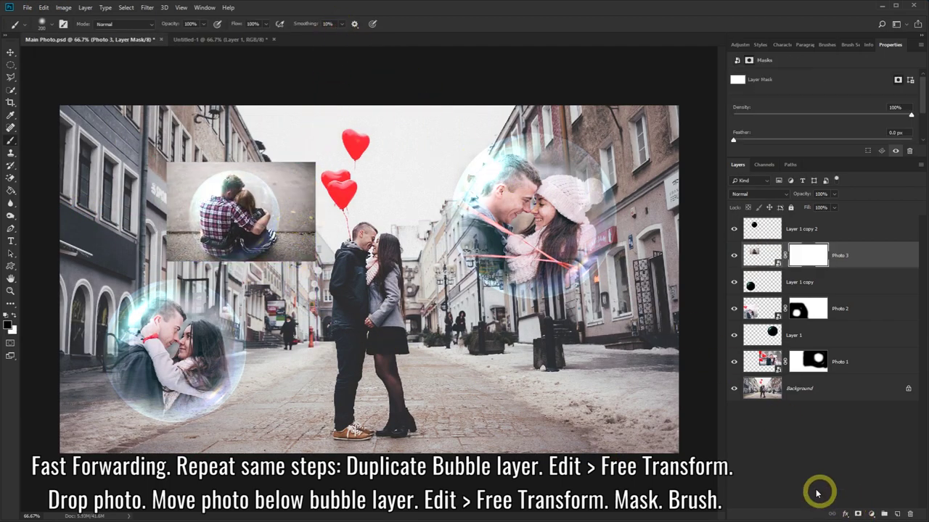
key("b")
left_click(42, 24)
key("Return")
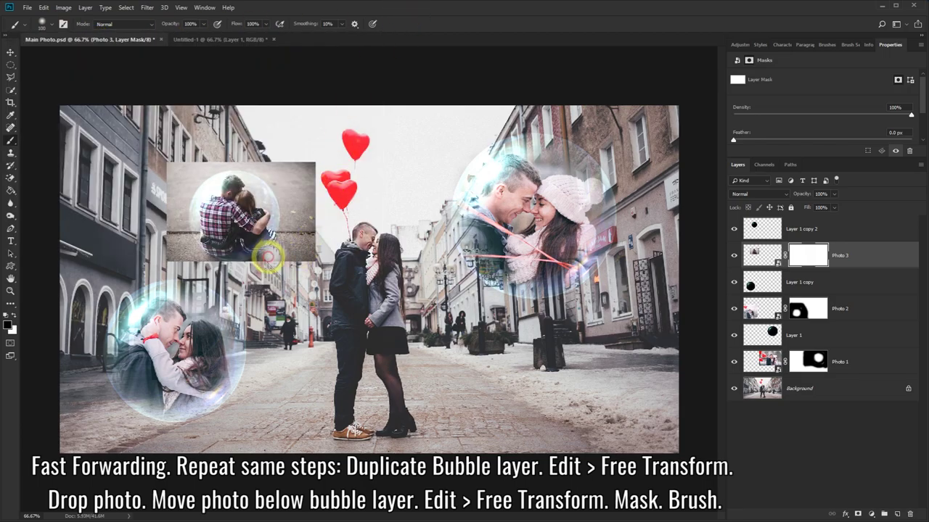
mouse_move(239, 163)
left_mouse_down()
mouse_move(284, 245)
mouse_move(169, 174)
mouse_move(281, 270)
mouse_move(312, 249)
left_mouse_up()
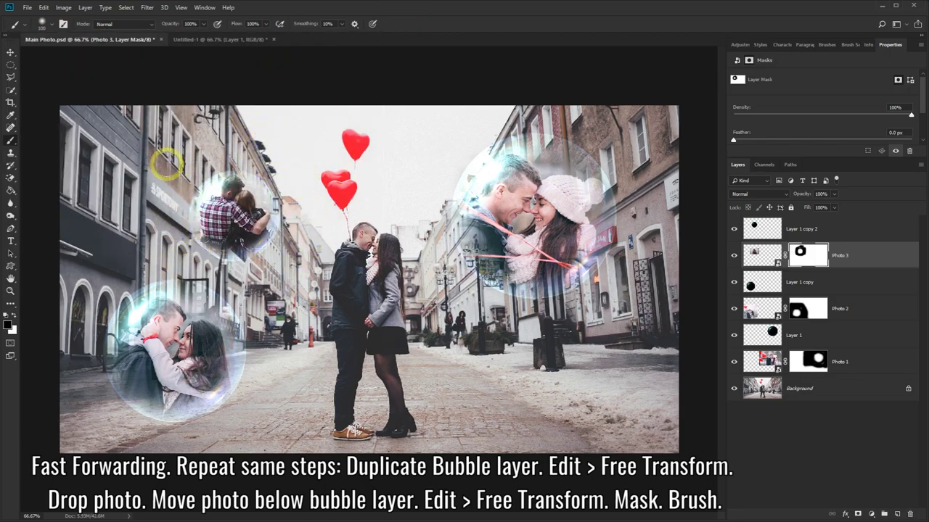
left_click(844, 230)
Step: Duplicate the bubble layer and shrink the copy into a small bubble at the lower centre
left_click_drag(844, 230, 886, 510)
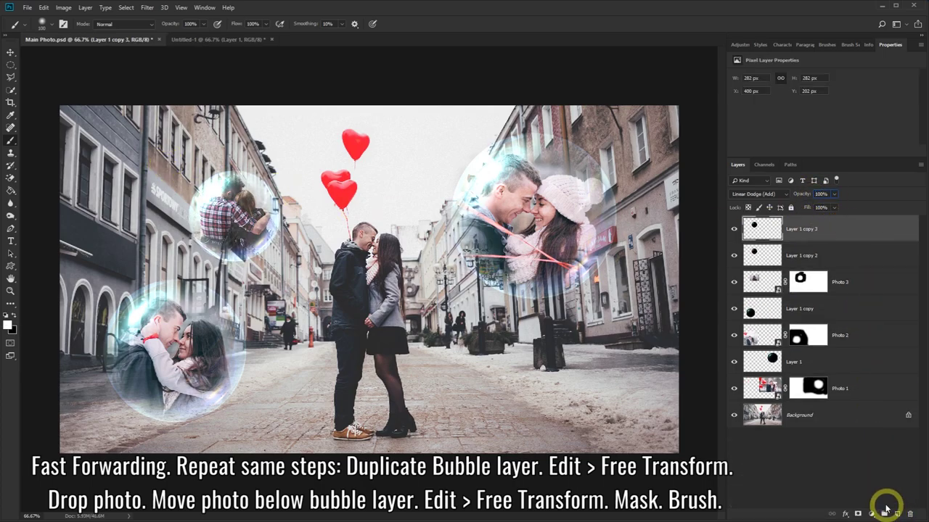
left_click(43, 7)
left_click(80, 208)
left_click_drag(233, 215, 498, 353)
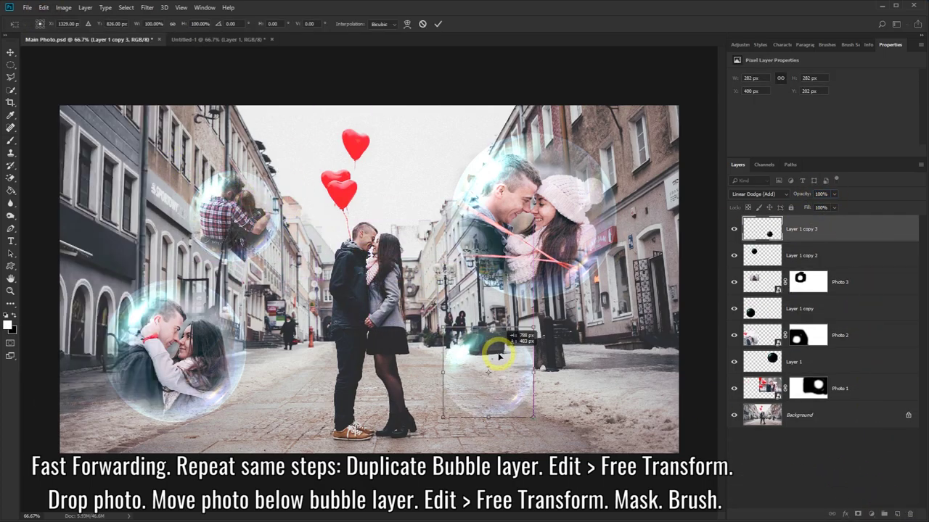
left_click_drag(538, 421, 514, 406)
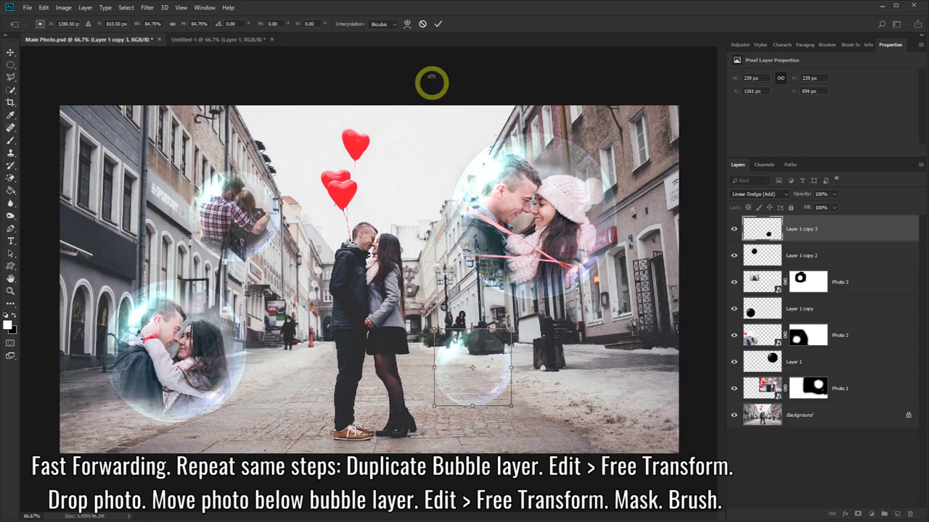
left_click(438, 23)
key("alt+Tab")
Step: Place the hand-holding couple Photo 4 beneath the new bubble and scale it to fit the bubble
left_click(754, 227)
left_click_drag(754, 227, 461, 349)
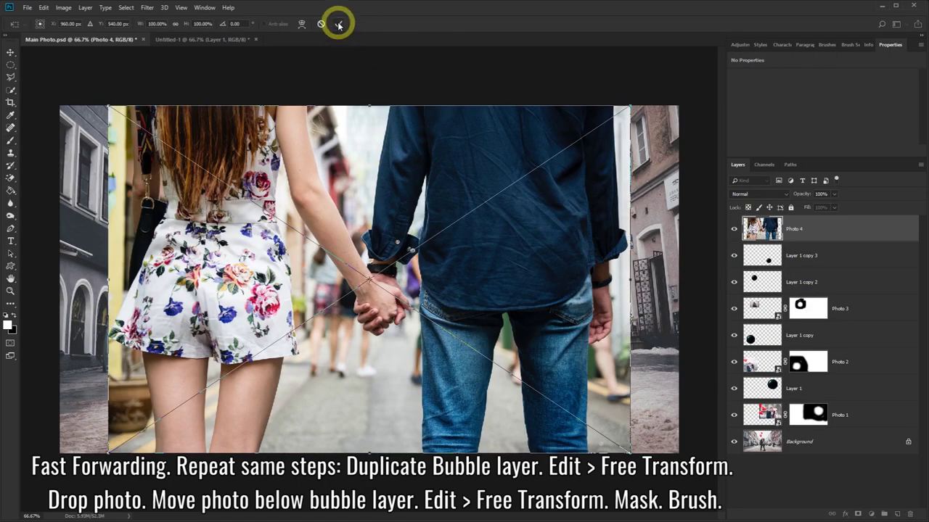
left_click(331, 21)
left_click_drag(798, 229, 837, 257)
left_click(44, 7)
left_click(80, 210)
left_click_drag(78, 199, 428, 343)
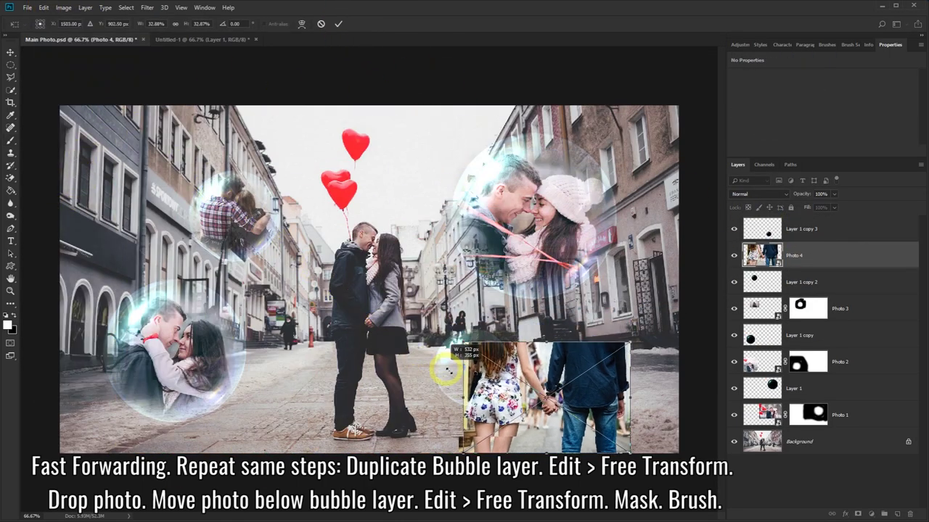
left_click_drag(622, 414, 506, 412)
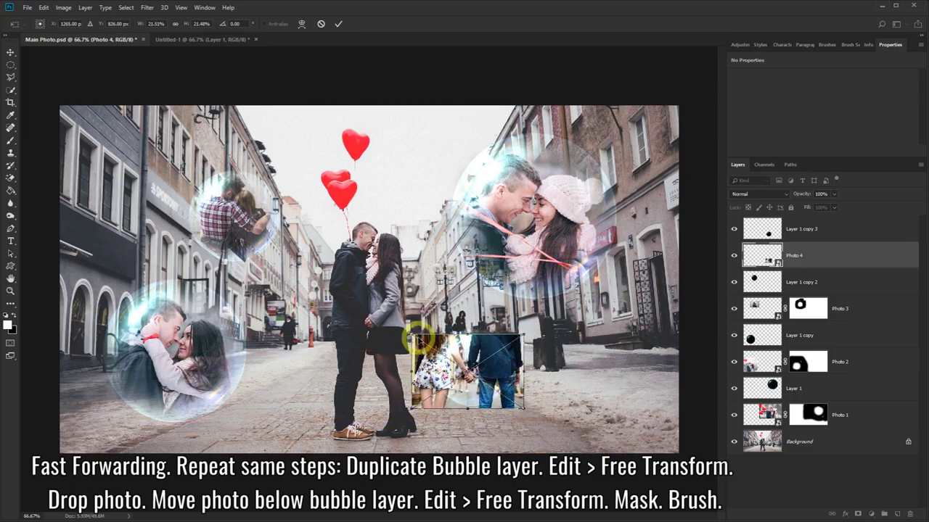
mouse_move(458, 349)
left_mouse_down()
mouse_move(487, 412)
mouse_move(498, 325)
mouse_move(429, 396)
mouse_move(527, 357)
mouse_move(494, 324)
left_mouse_up()
left_click(338, 24)
Step: Add a layer mask to Photo 4, set the brush to black, and lower its opacity to 80%
left_click(857, 514)
key("b")
key("x")
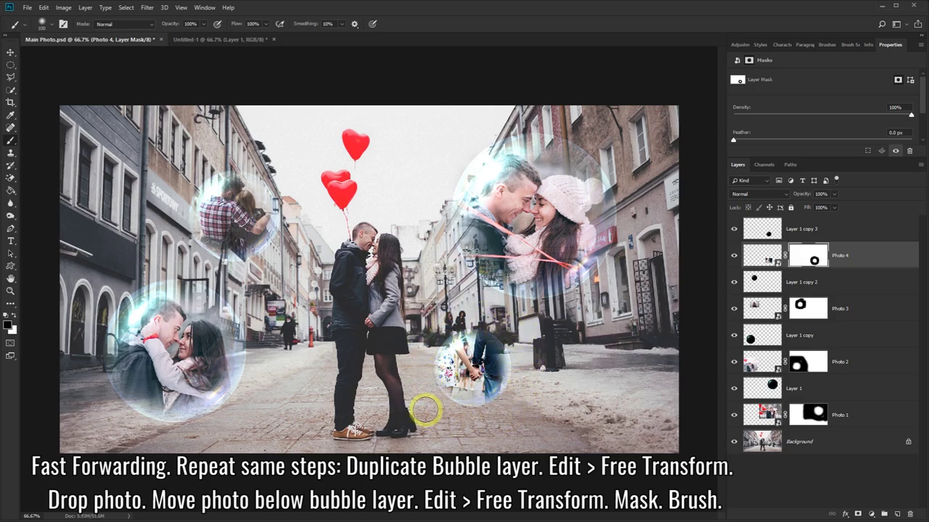
left_click_drag(824, 193, 811, 195)
type("80")
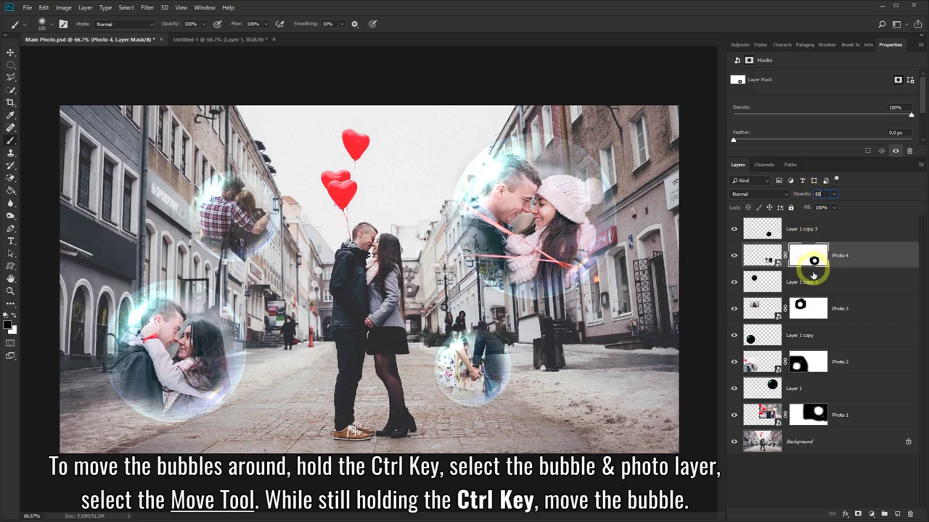
Step: Move the top-right bubble together with Photo 1 to a new spot
left_click(858, 414)
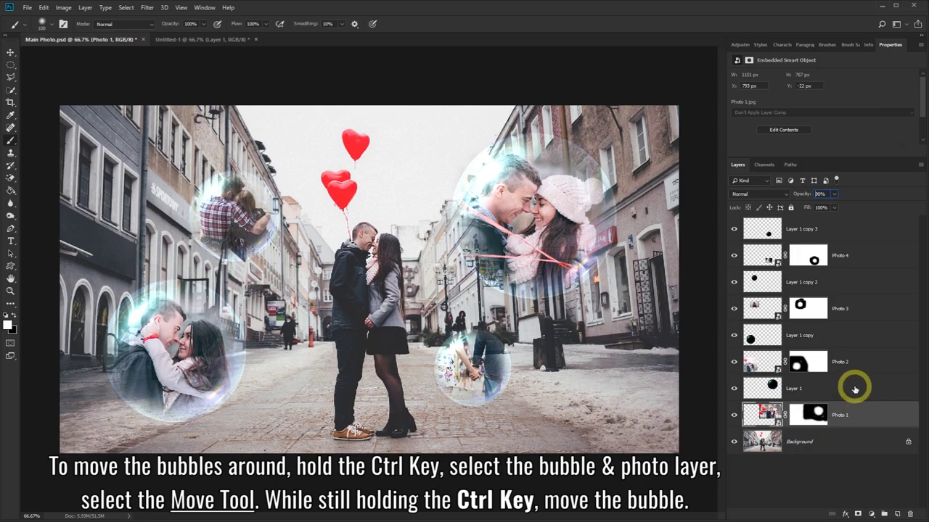
left_click(855, 390, "ctrl")
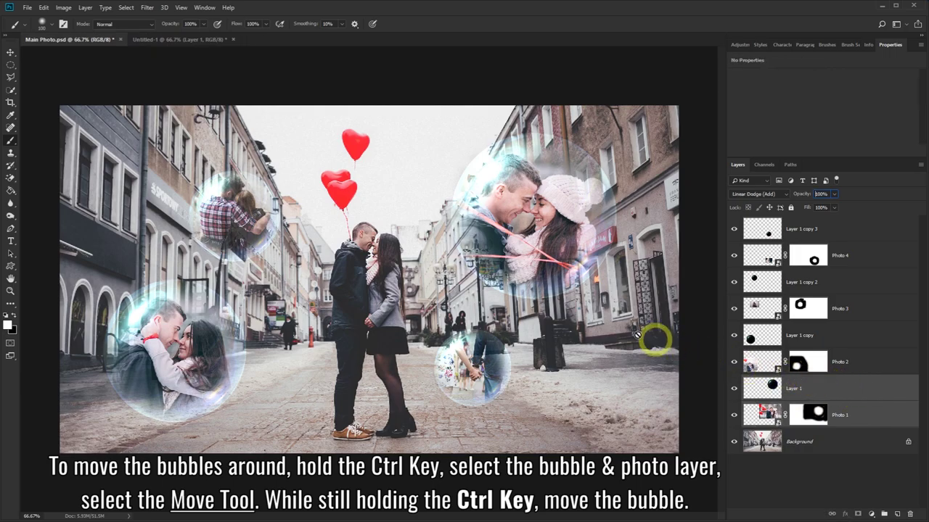
left_click(11, 52)
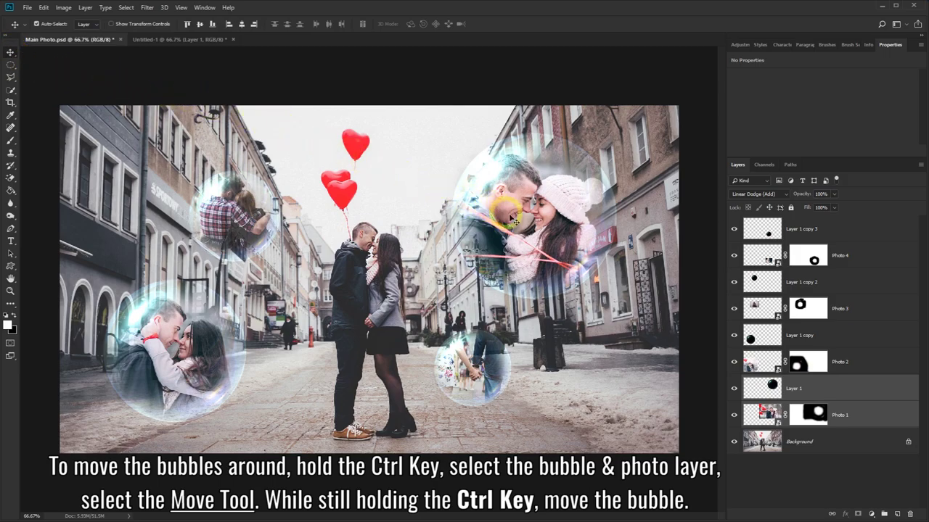
left_click_drag(511, 217, 556, 238)
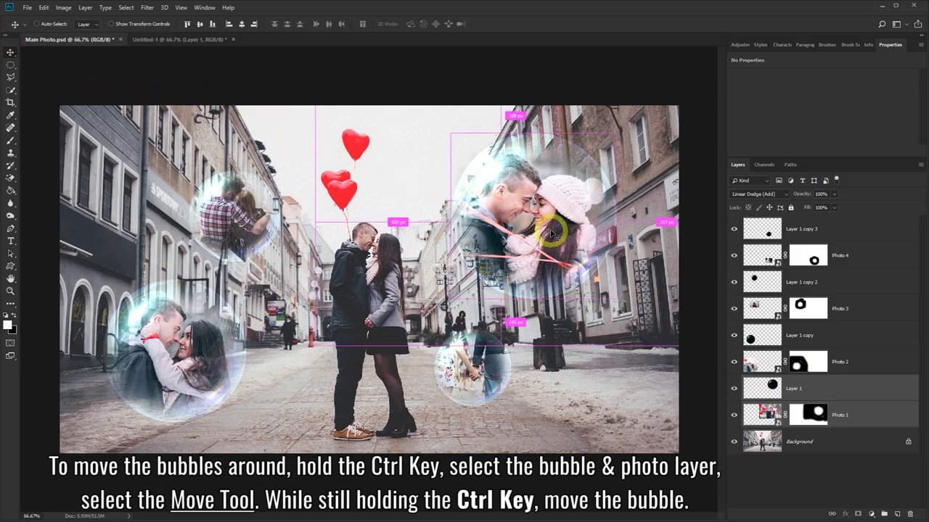
mouse_move(552, 234)
left_mouse_down()
mouse_move(543, 234)
mouse_move(576, 219)
mouse_move(571, 229)
left_mouse_up()
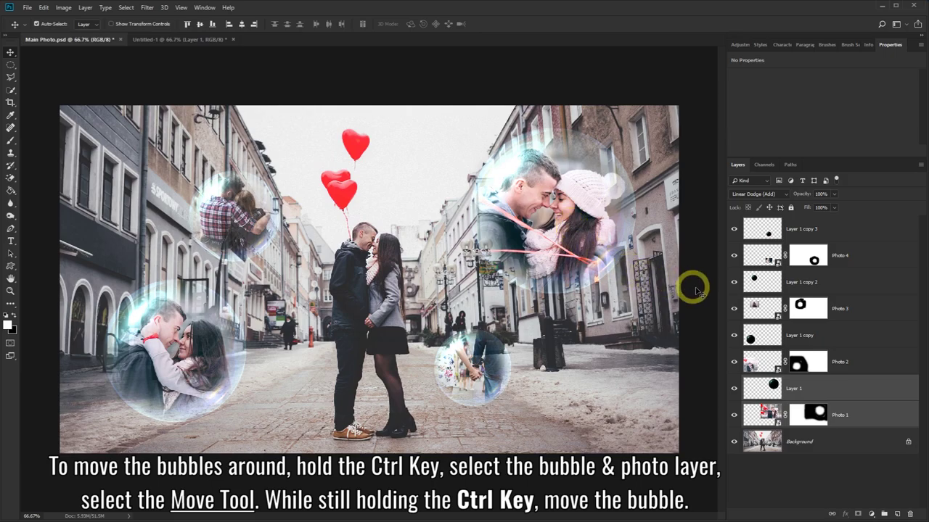
Step: Shift the lower-left bubble and Photo 2 together slightly left and down
left_click(842, 334)
left_click(873, 362, "ctrl")
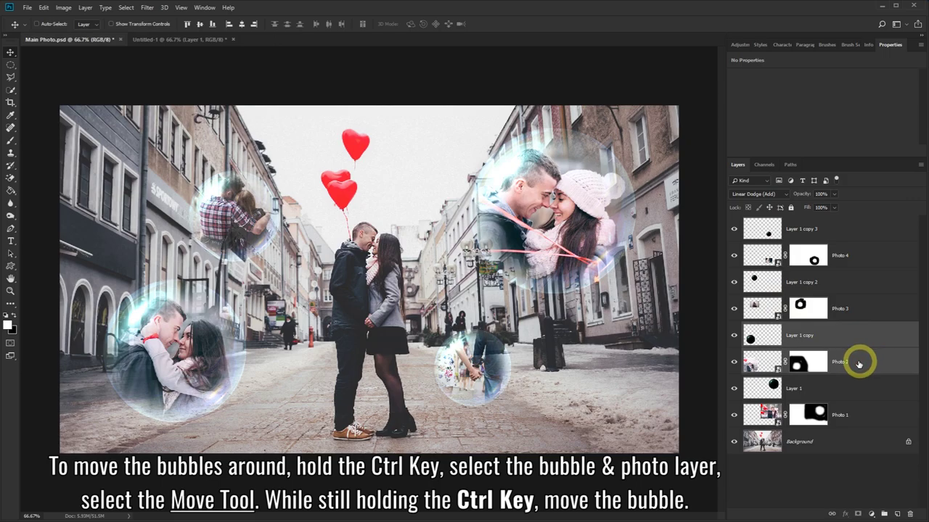
mouse_move(201, 335)
left_mouse_down()
mouse_move(189, 354)
mouse_move(196, 357)
left_mouse_up()
left_click(429, 341)
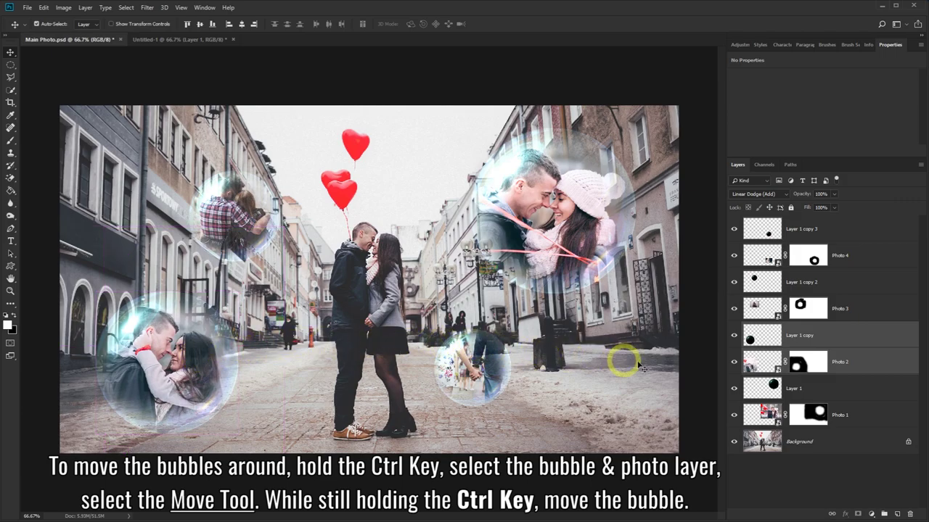
Step: Move the small bubble with Photo 4 down and to the right
left_click(862, 236)
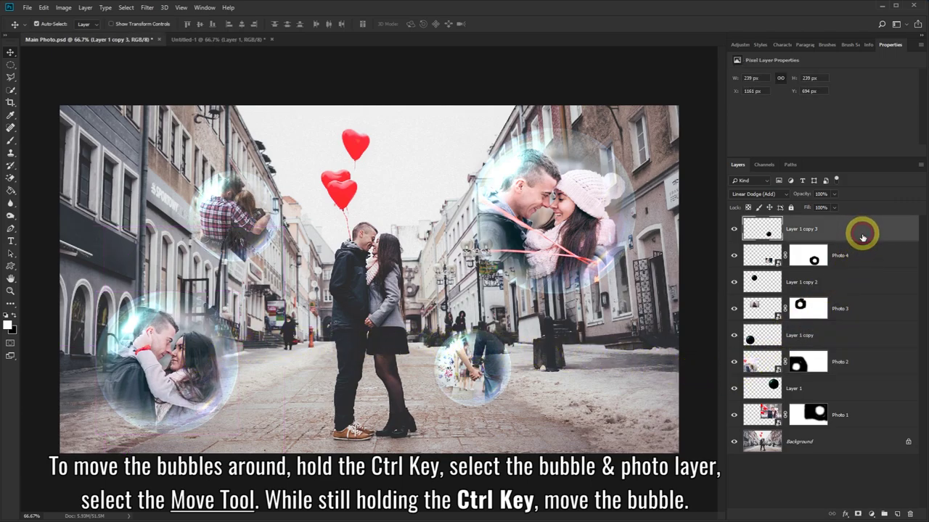
left_click(863, 254, "ctrl")
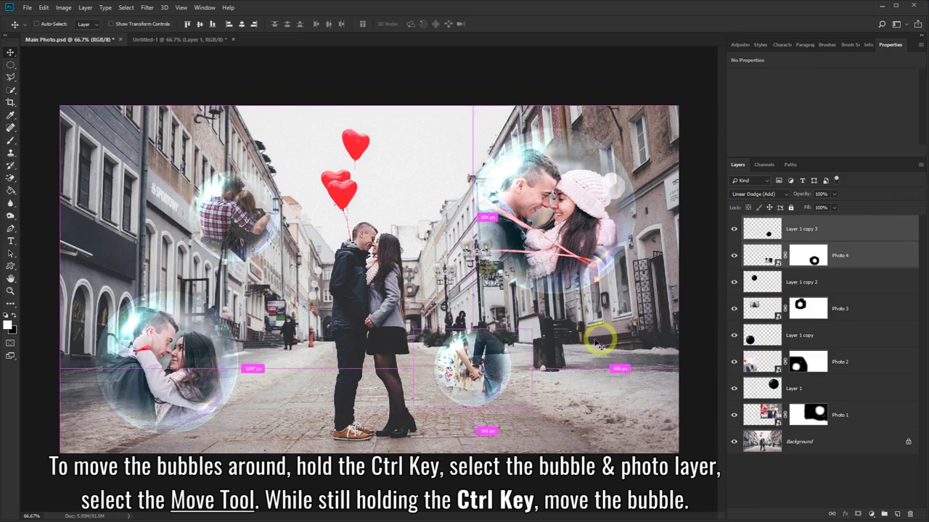
left_click_drag(483, 361, 514, 376)
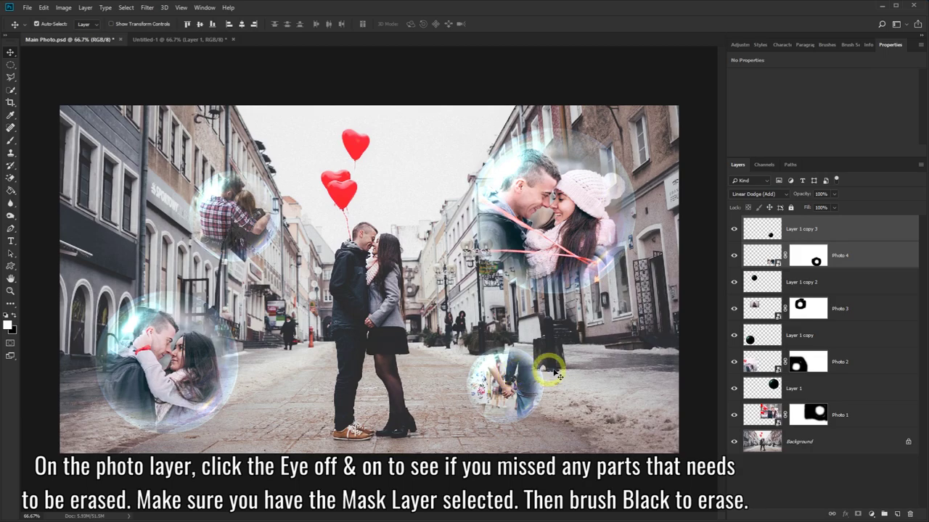
Step: Paint black on Photo 1's mask to erase stray edges, toggling its visibility to check
left_click(734, 415)
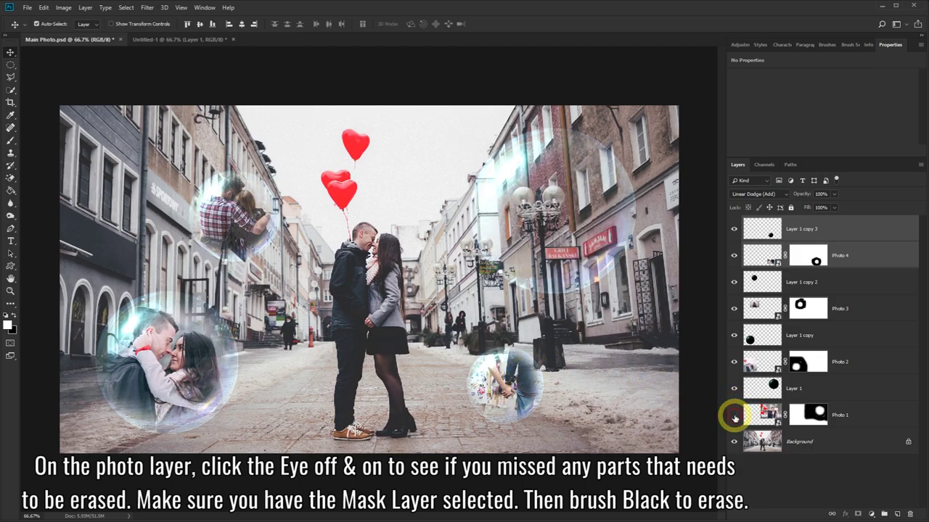
left_click(735, 416)
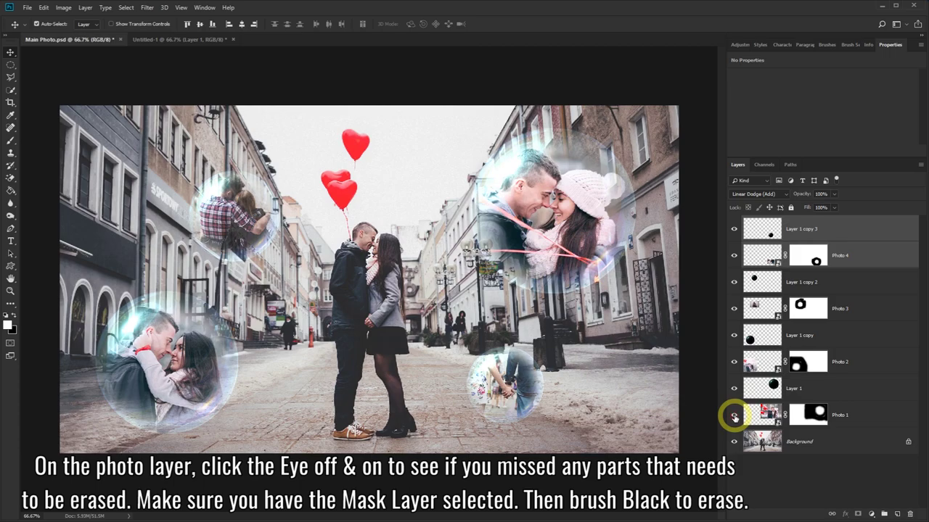
left_click(806, 415)
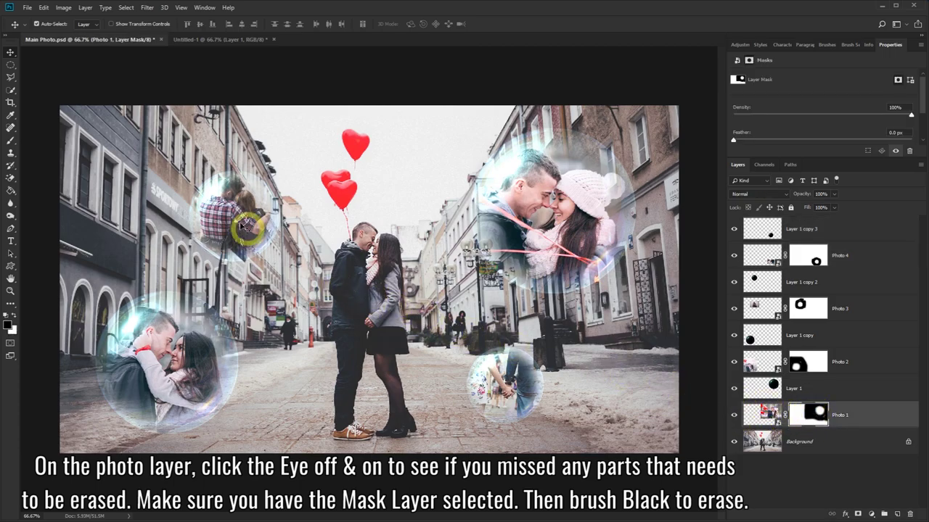
left_click(11, 140)
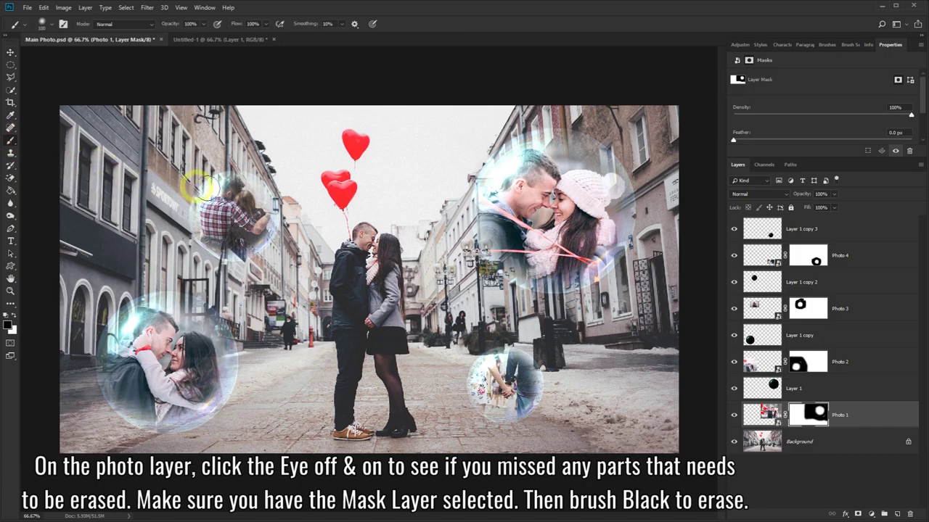
left_click_drag(633, 290, 631, 308)
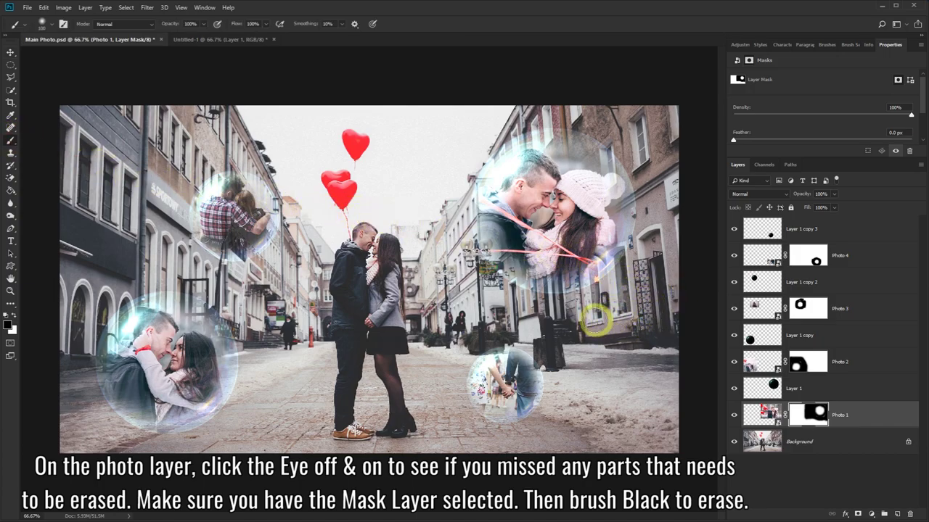
left_click(734, 415)
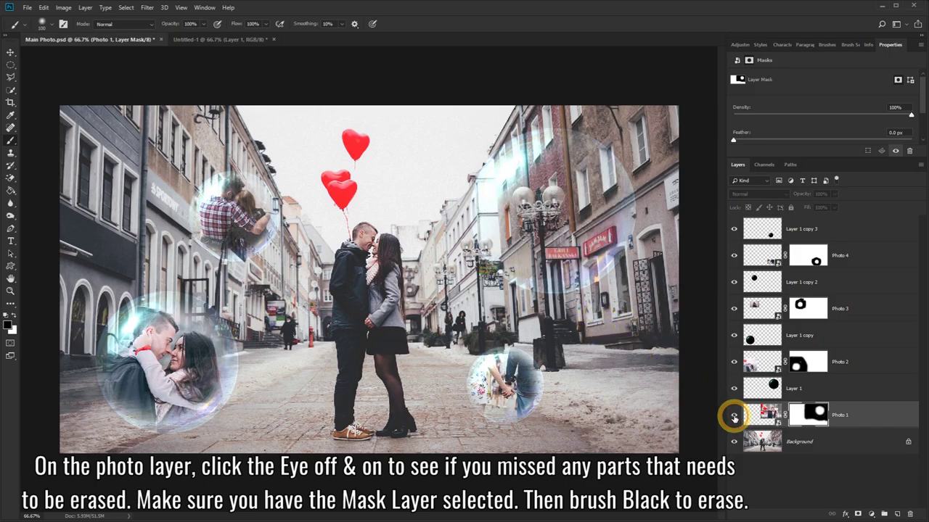
left_click(734, 415)
left_click(734, 415)
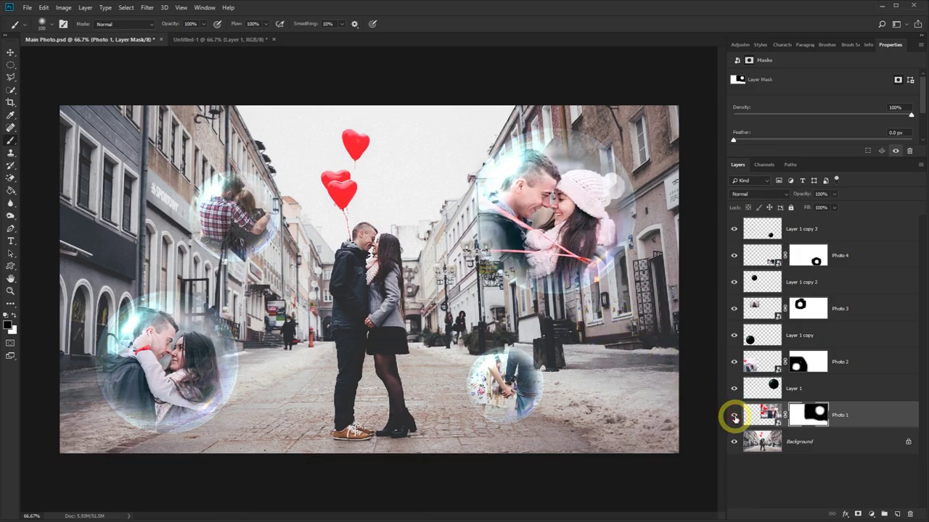